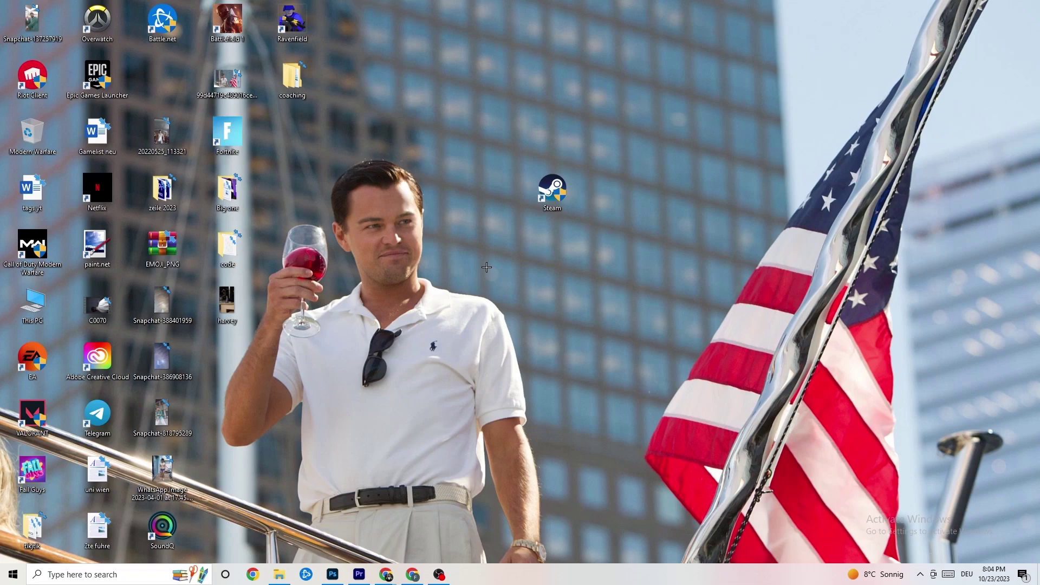
Step: Open the Steam desktop shortcut's properties, review its compatibility mode and administrator settings, and accept them
left_click_drag(550, 191, 485, 234)
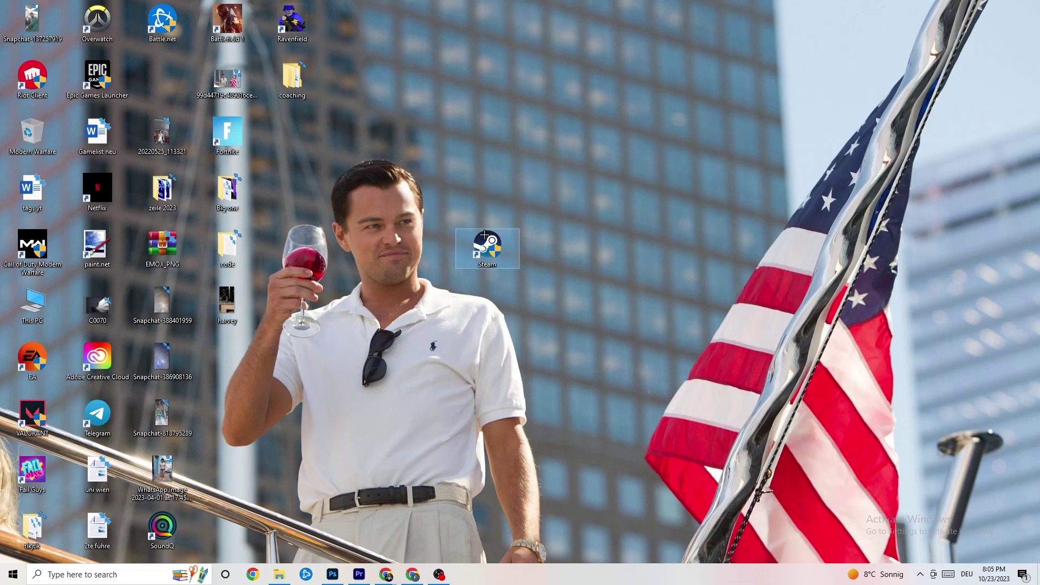
right_click(491, 250)
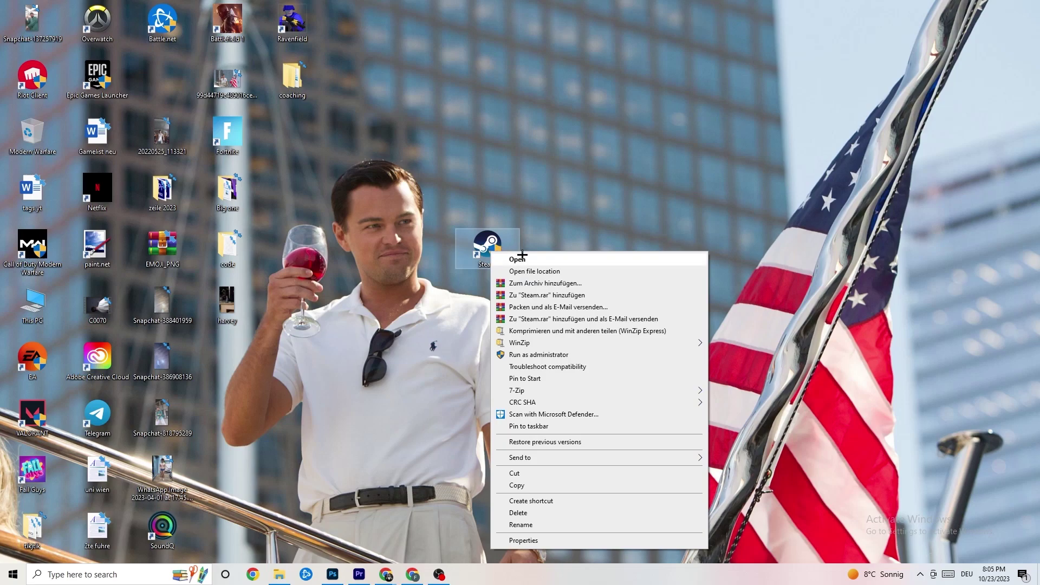
left_click(555, 540)
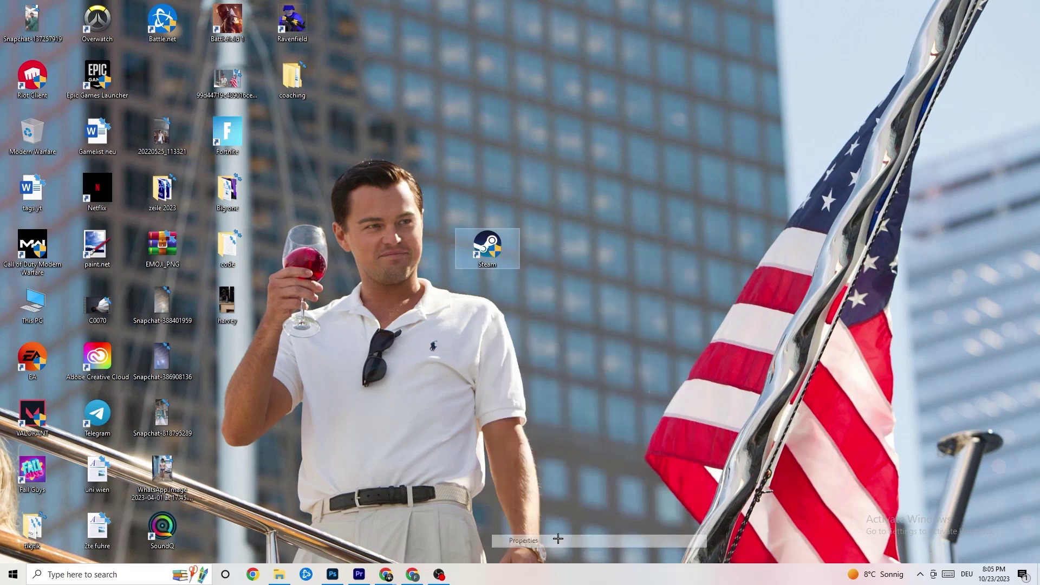
left_click_drag(572, 258, 488, 145)
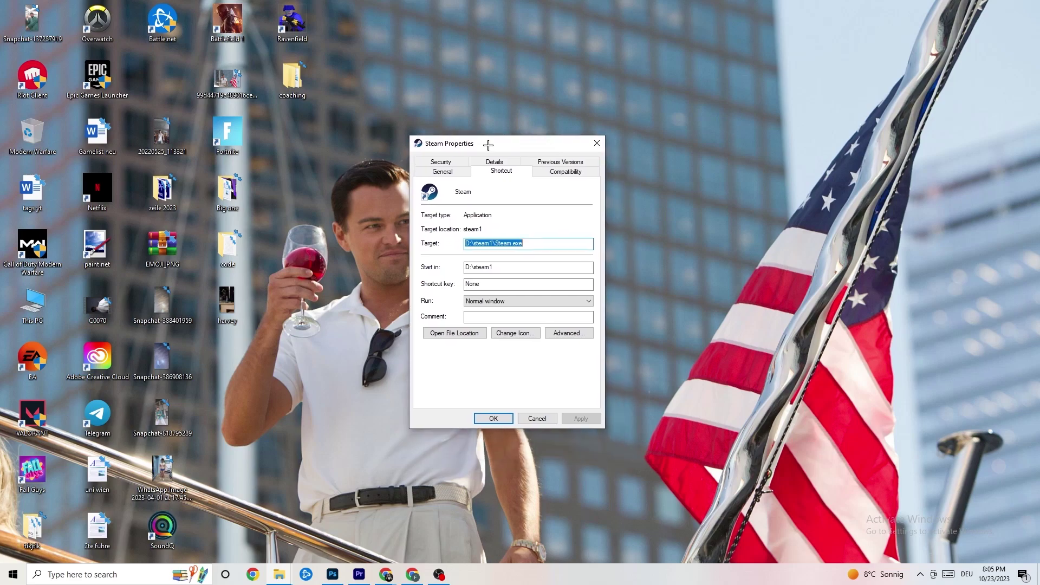
left_click(561, 172)
left_click_drag(522, 145, 499, 73)
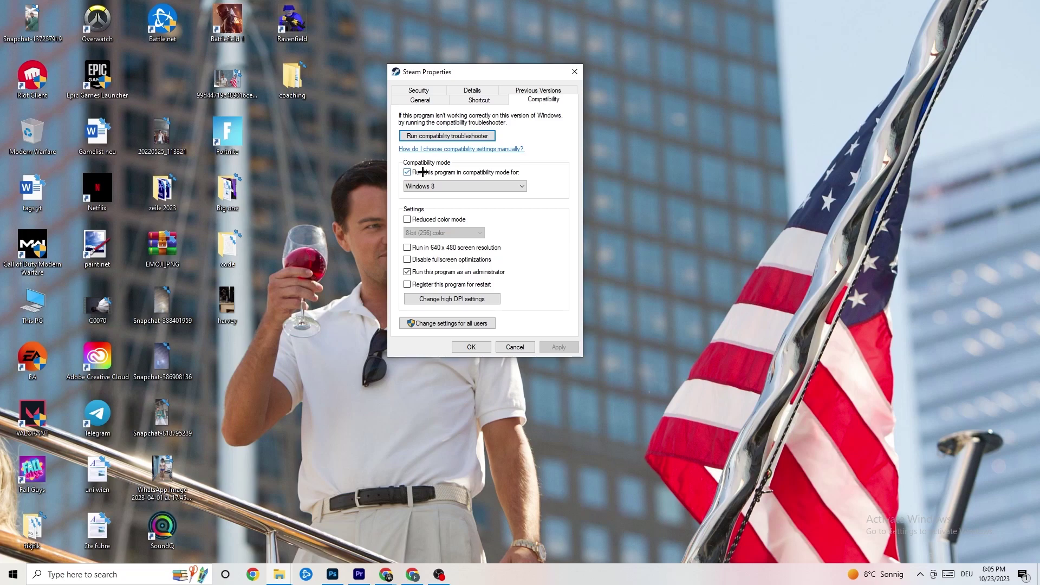
left_click(518, 183)
left_click(533, 178)
left_click(473, 347)
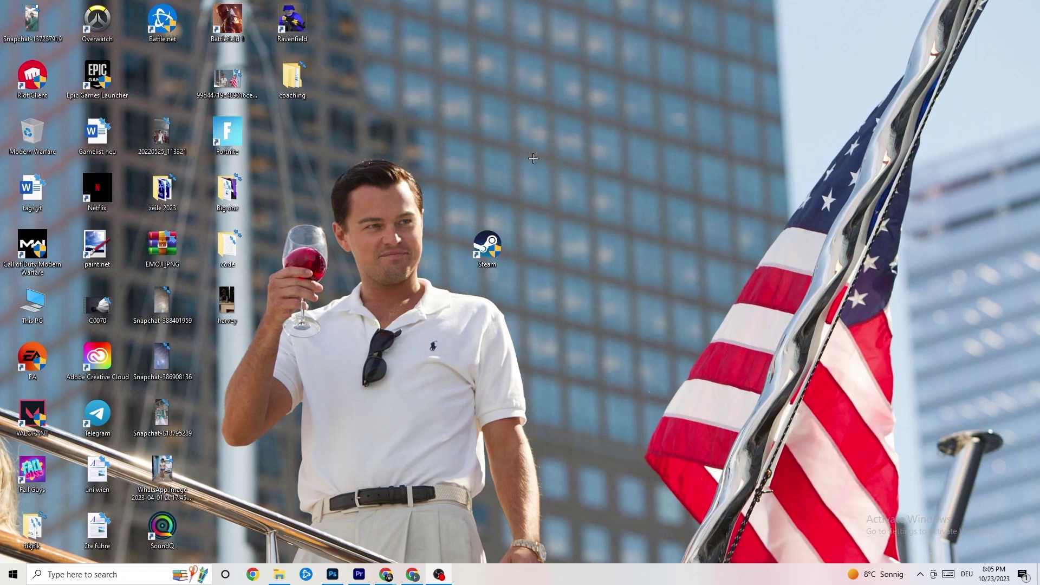
Step: Recheck the compatibility settings in the Steam shortcut's properties, then close them and deselect the shortcut
left_click_drag(501, 247, 476, 157)
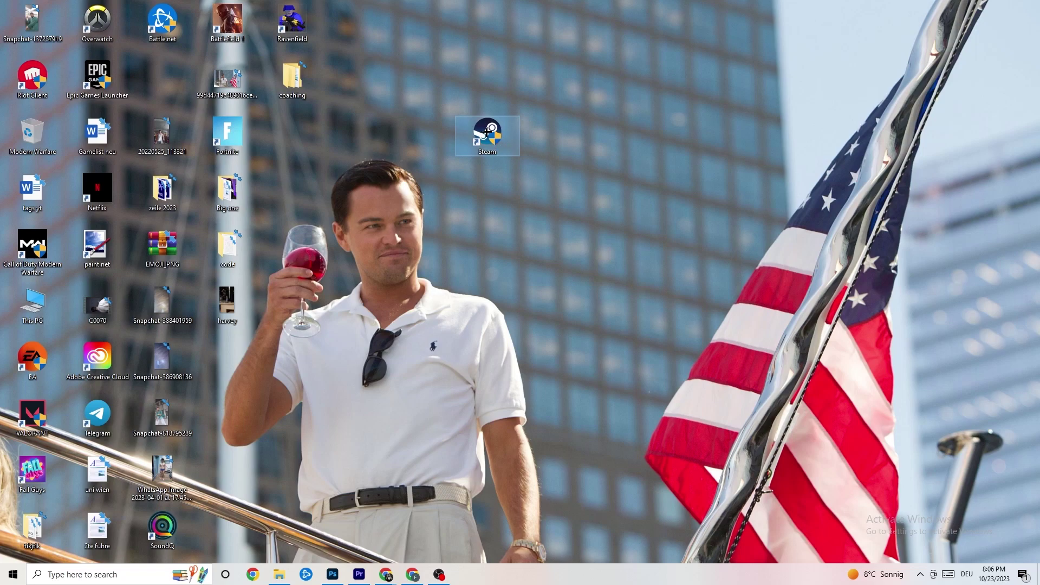
left_click_drag(486, 132, 485, 164)
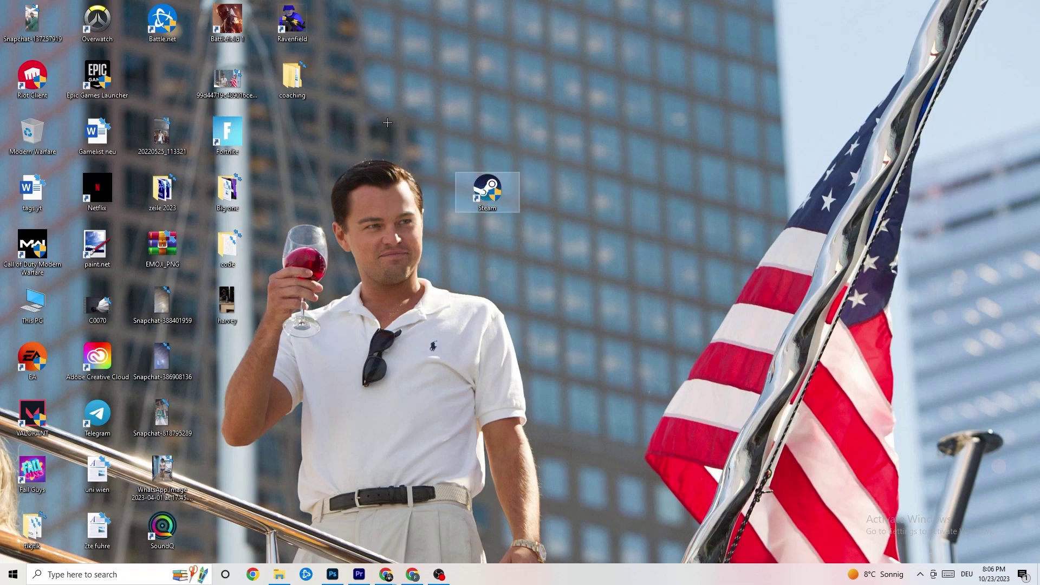
right_click(485, 205)
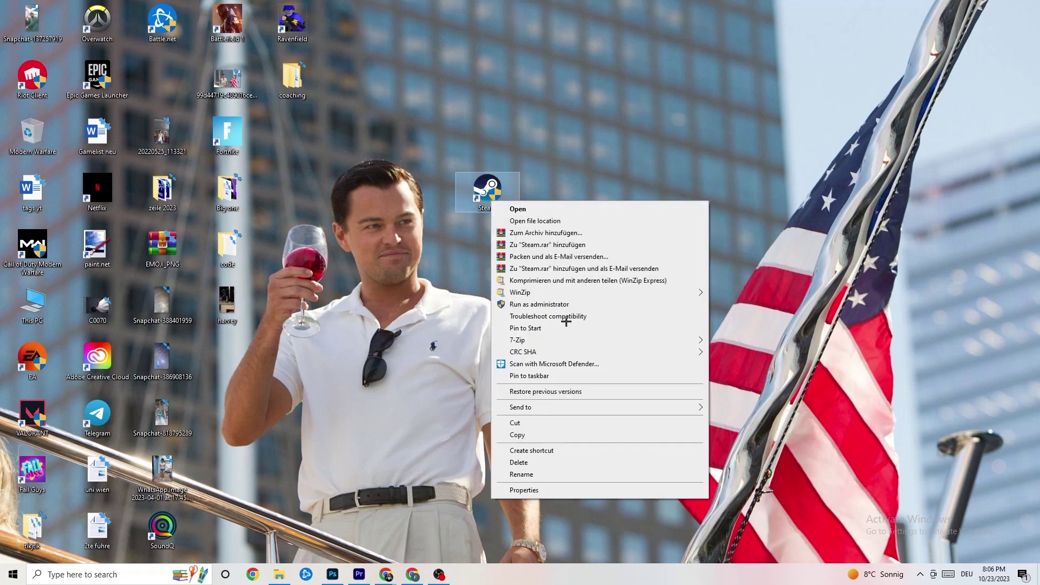
left_click(541, 490)
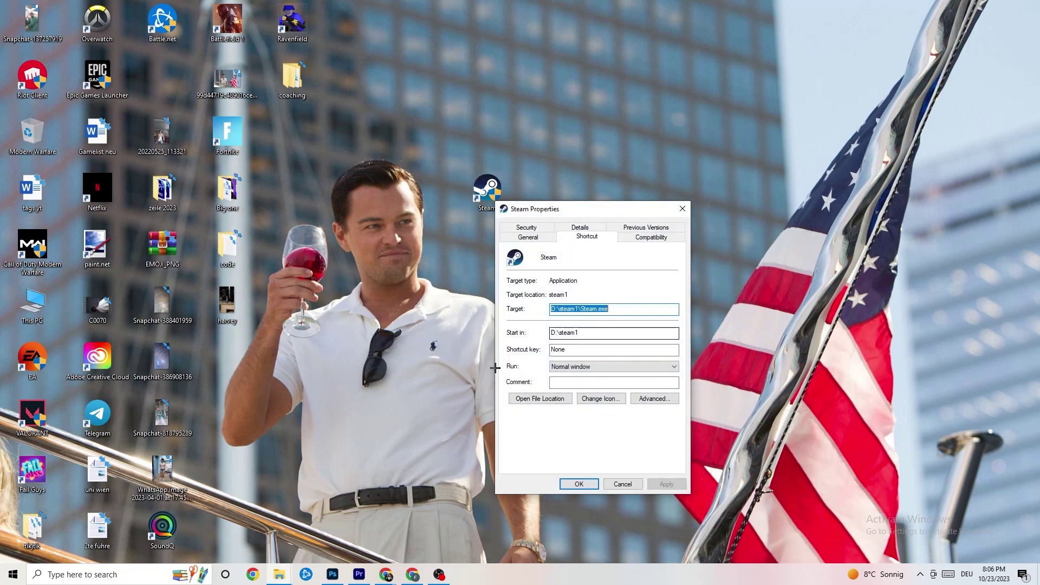
left_click(650, 235)
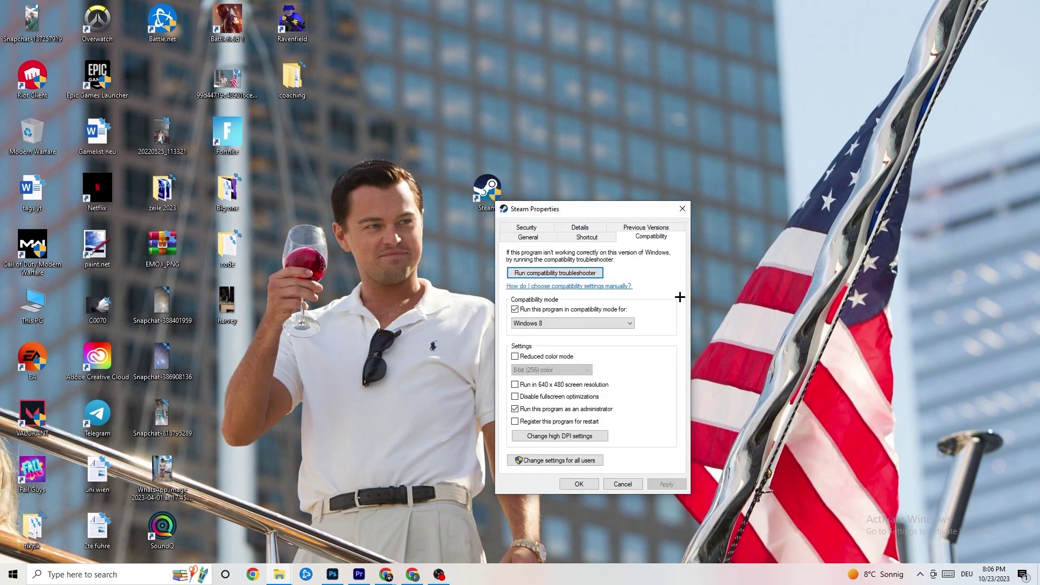
left_click(682, 209)
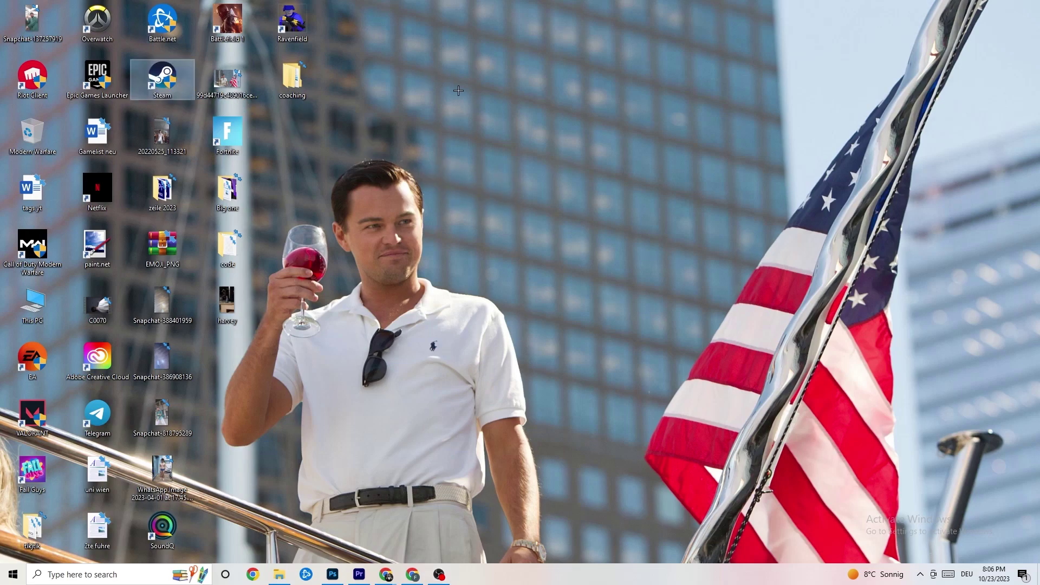
left_click(505, 105)
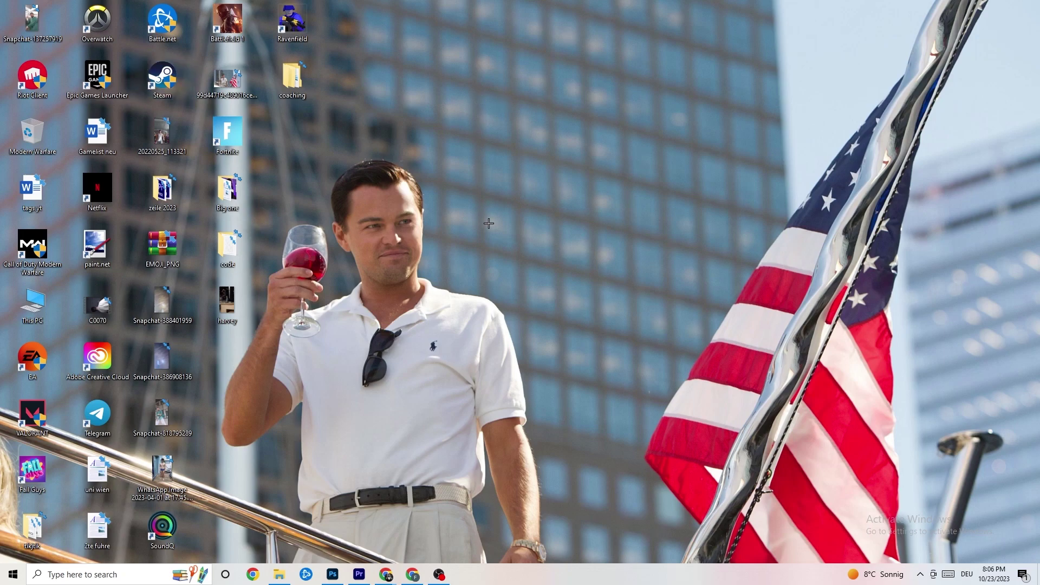
Step: Open Task Manager and maximize its window
right_click(481, 580)
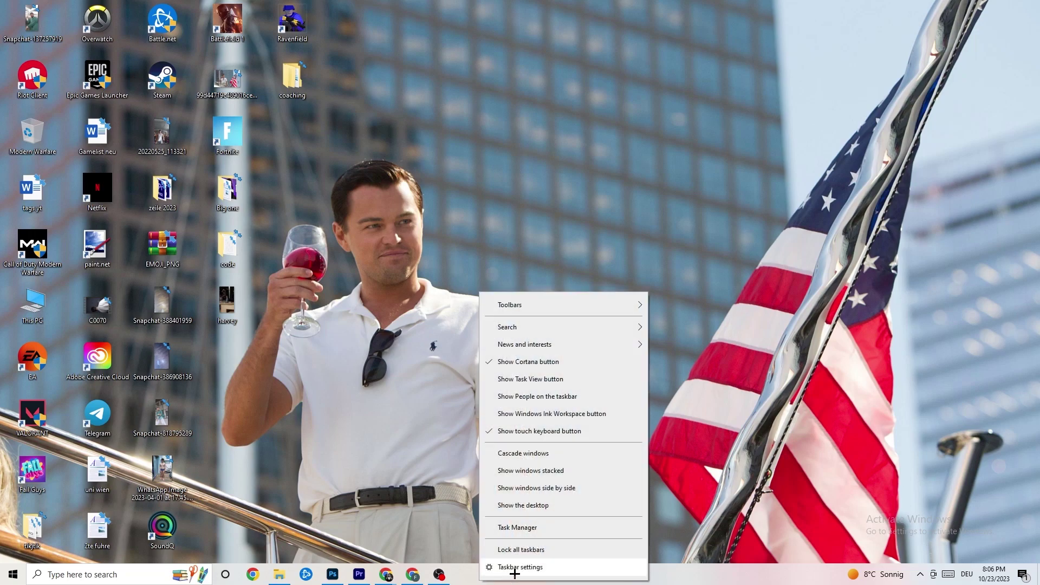
left_click(531, 529)
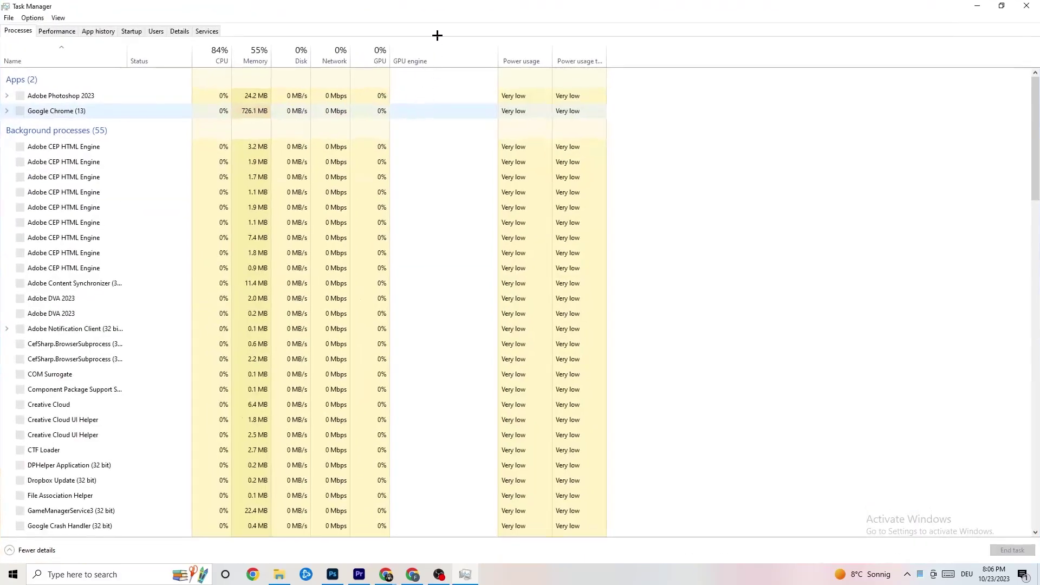
left_click_drag(437, 8, 448, 44)
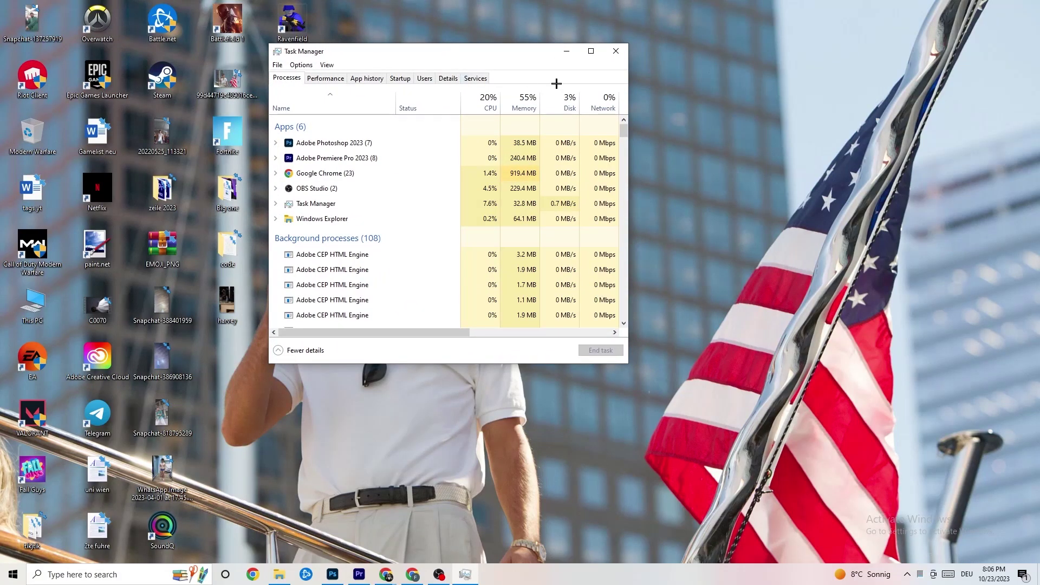
left_click(591, 52)
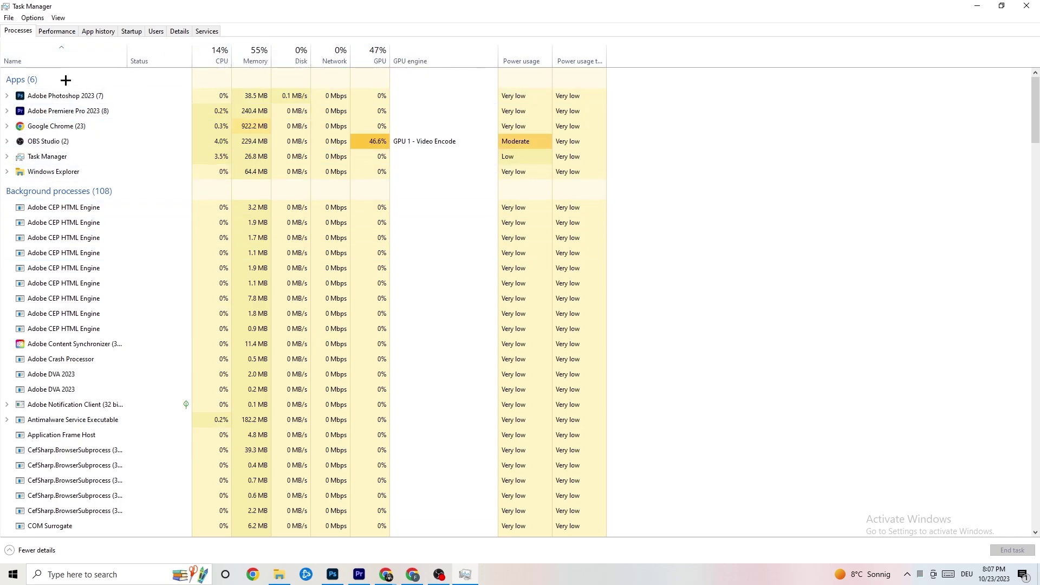
Step: Look through the running processes and end the Adobe Photoshop 2023 task
scroll(137, 300, "down", 8)
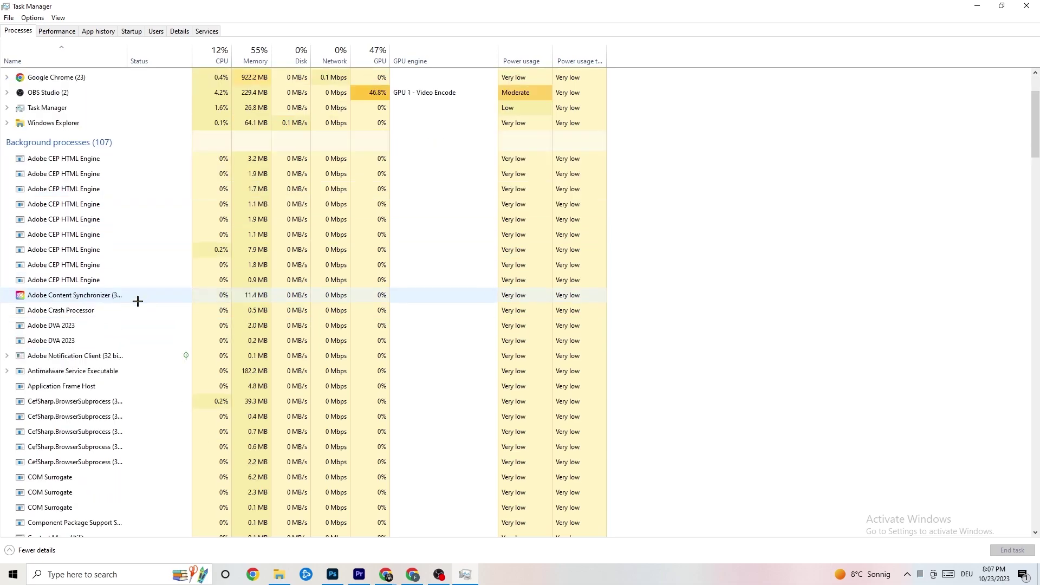
scroll(137, 284, "down", 10)
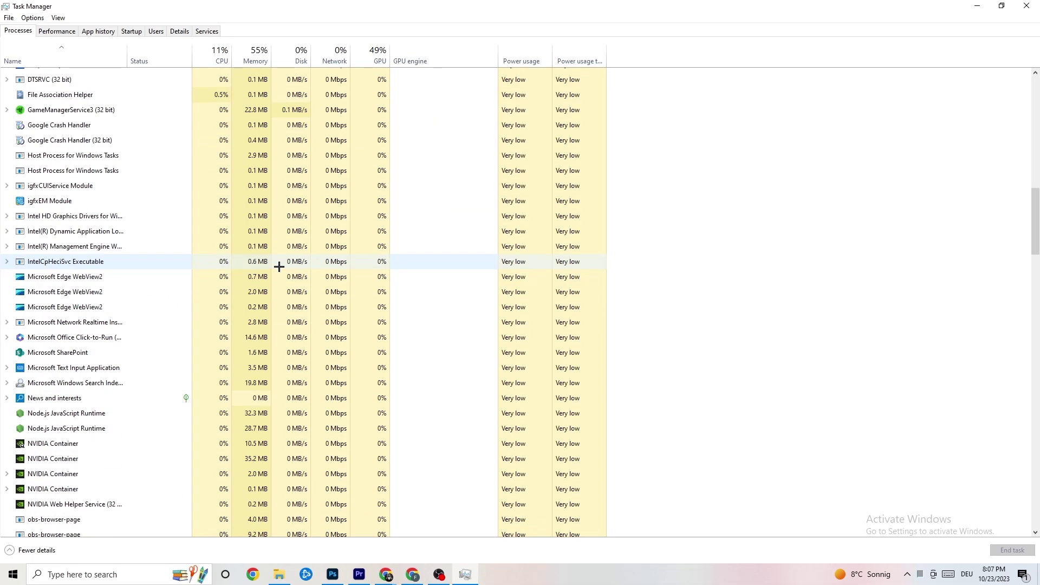
scroll(279, 265, "up", 2)
scroll(286, 267, "up", 12)
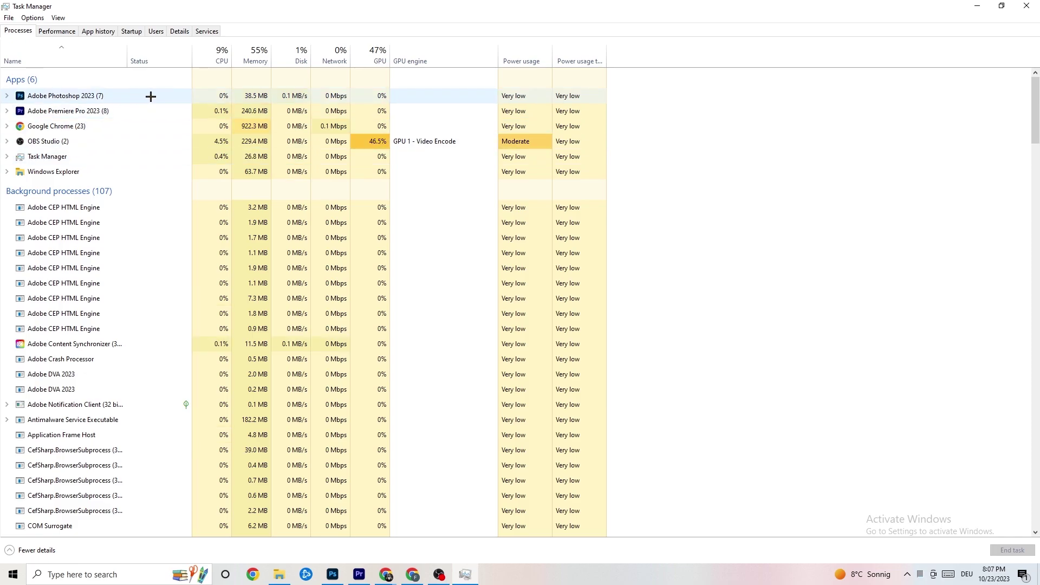
right_click(261, 96)
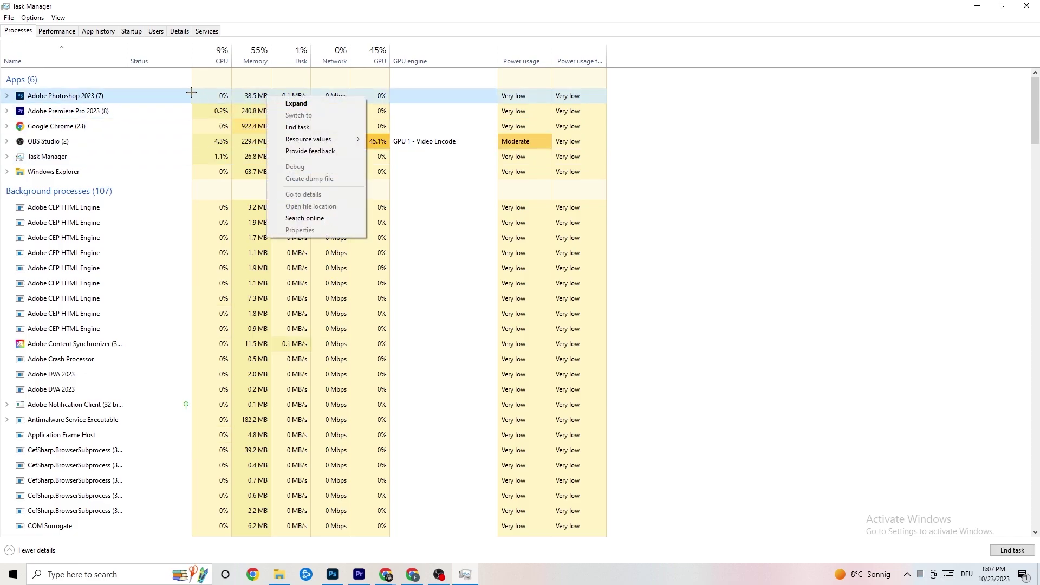
right_click(143, 99)
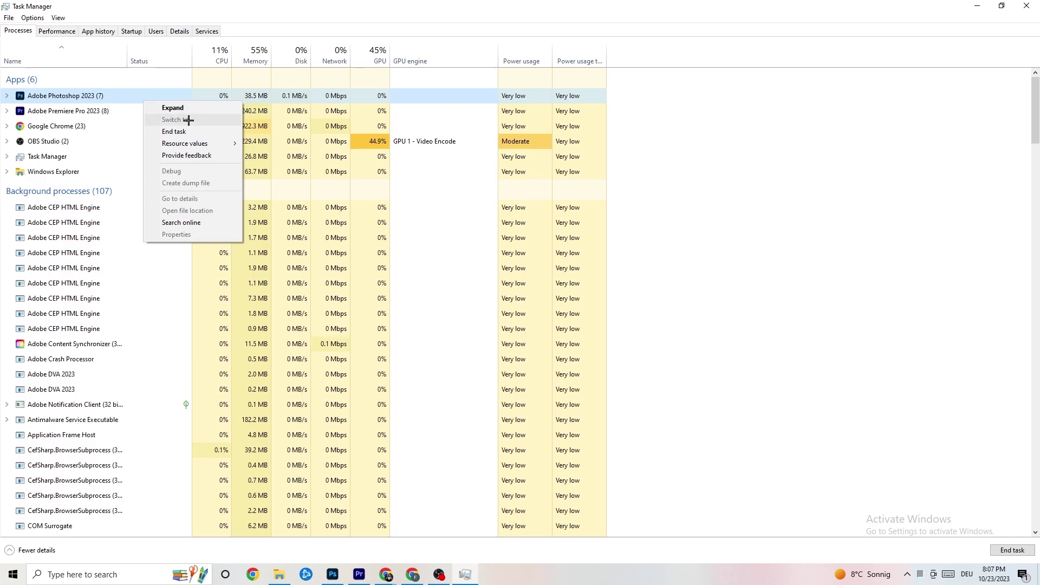
left_click(206, 131)
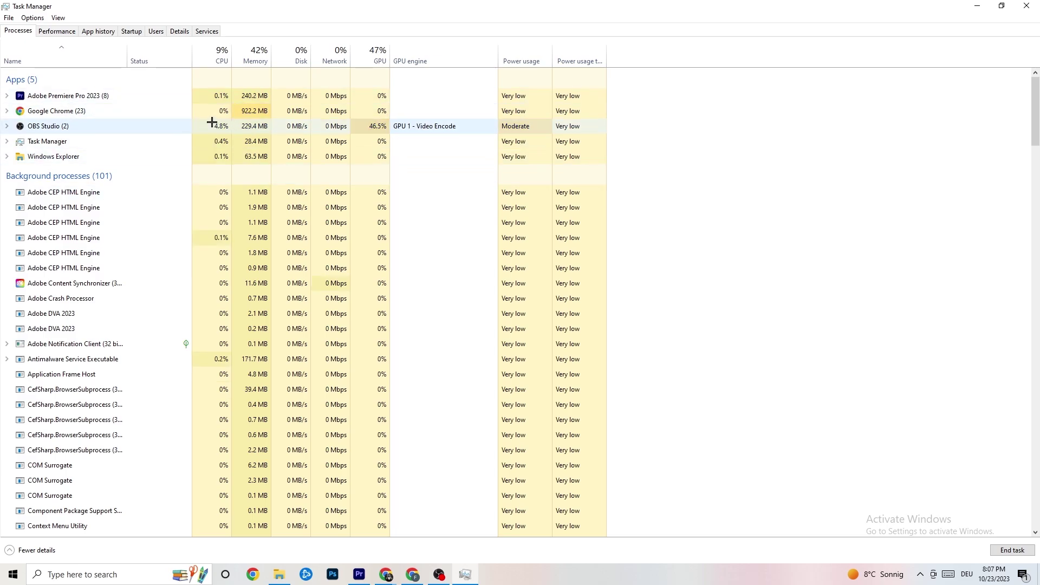
mouse_move(365, 6)
left_mouse_down()
mouse_move(365, 49)
mouse_move(365, 2)
left_mouse_up()
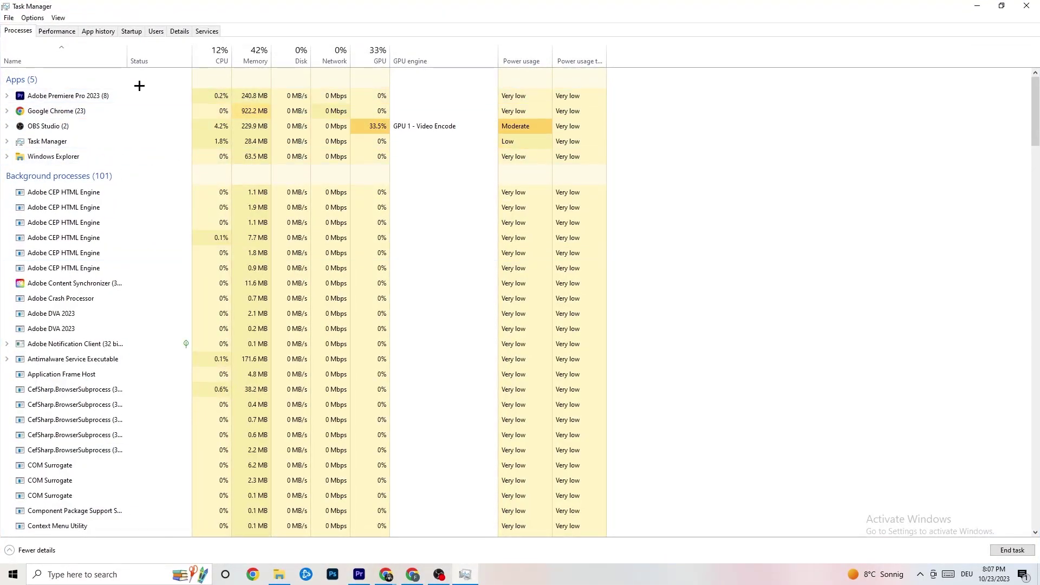
right_click(103, 93)
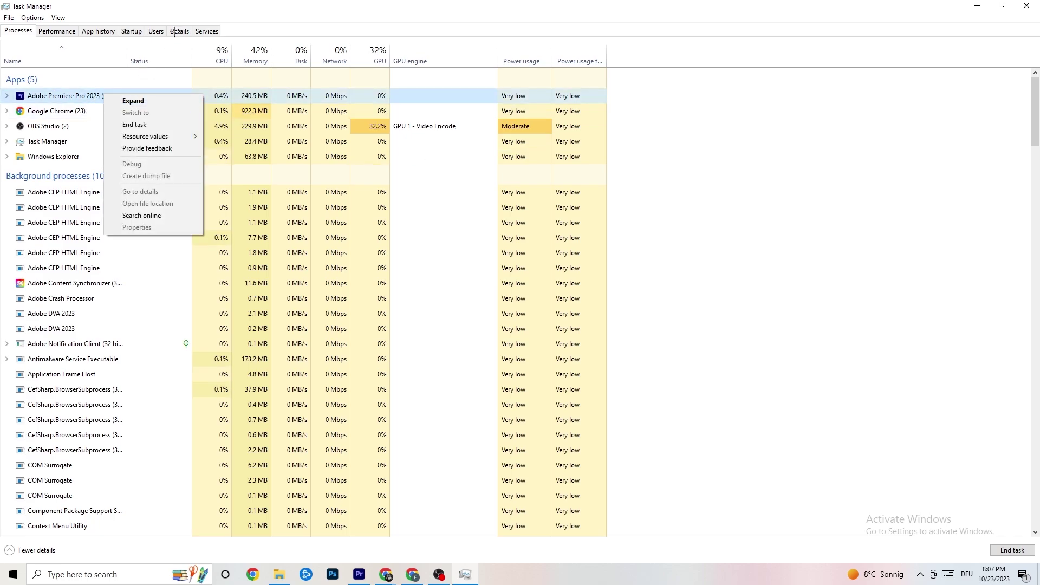
left_click(65, 29)
left_click(92, 30)
left_click(129, 31)
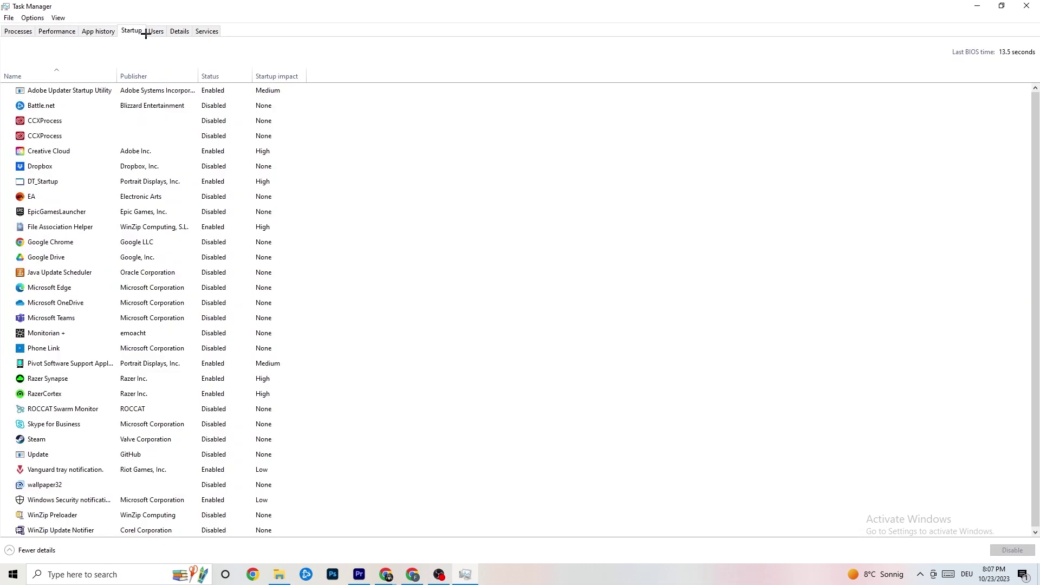
left_click(155, 33)
left_click(180, 32)
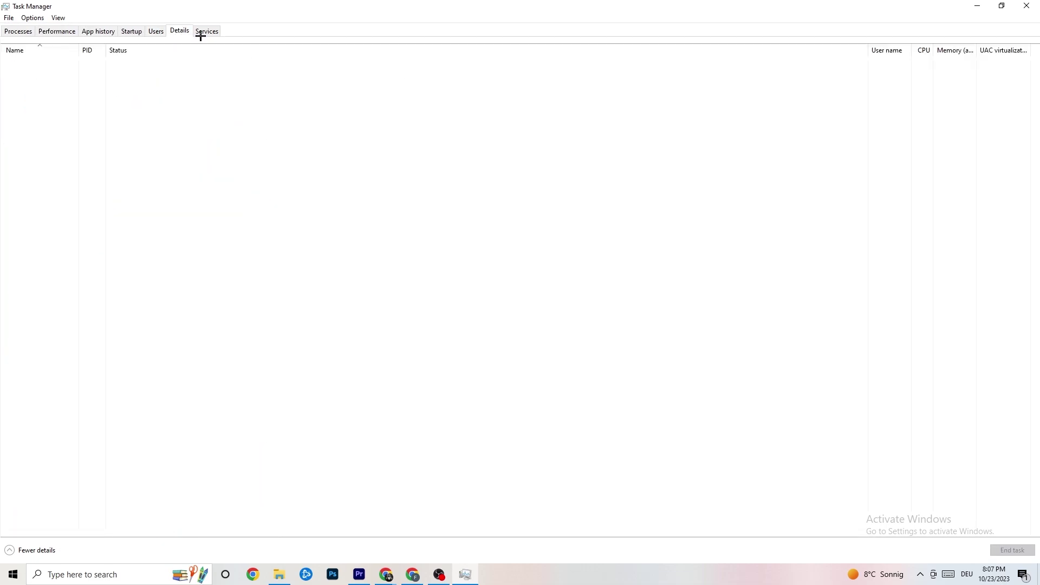
left_click(13, 32)
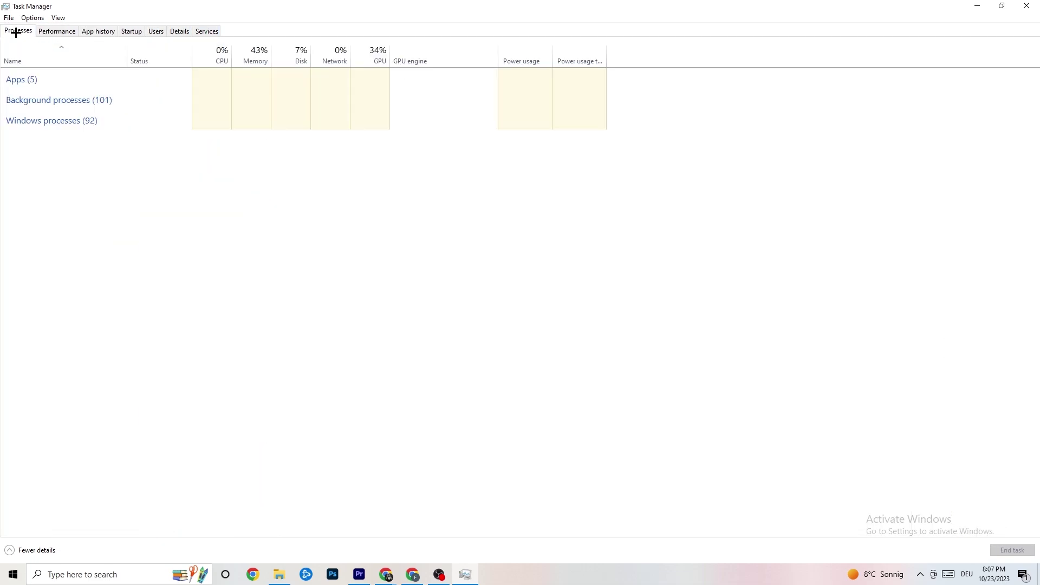
Step: Examine the priority levels offered for the Adobe Premiere Pro process in the detailed process list, leaving the choice unchanged
left_click(181, 31)
left_click(114, 81)
right_click(87, 85)
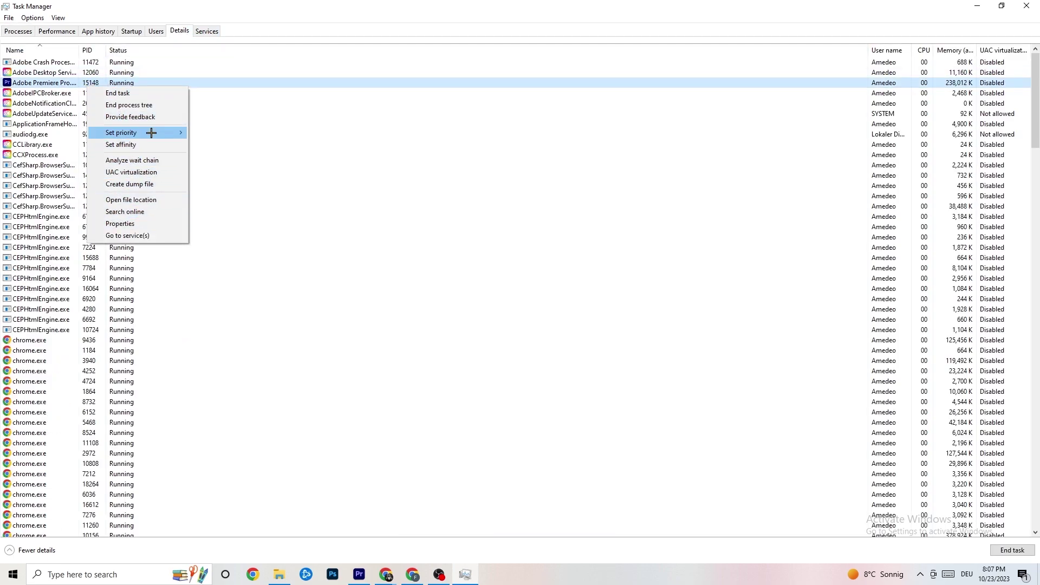
left_click(27, 31)
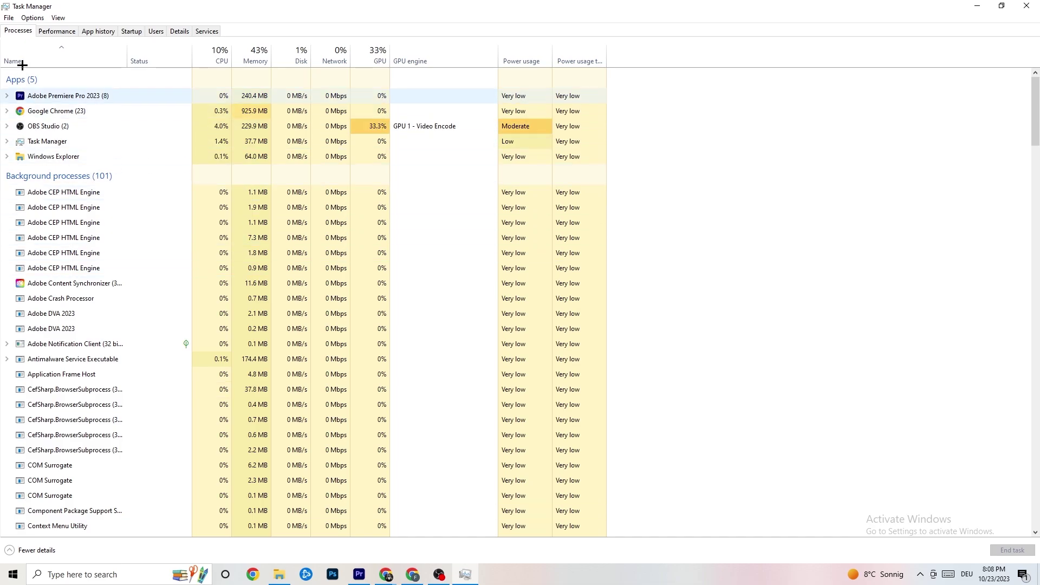
left_click(179, 31)
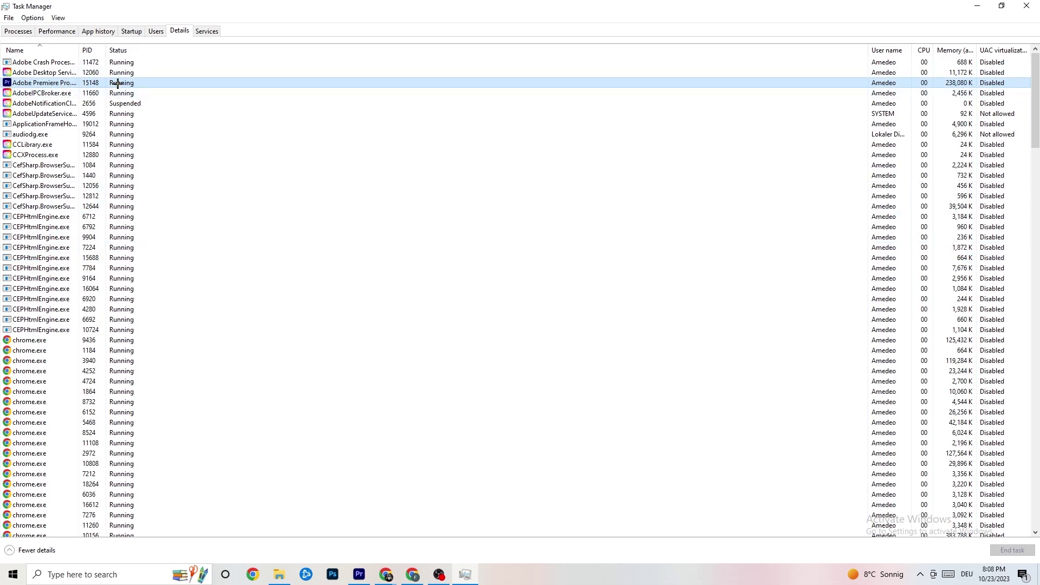
right_click(118, 83)
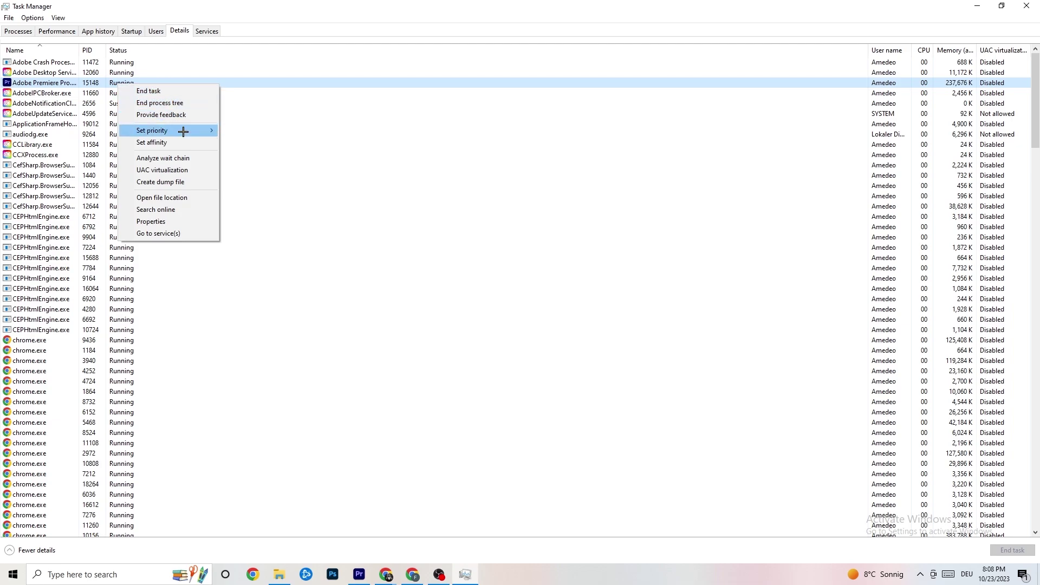
mouse_move(183, 131)
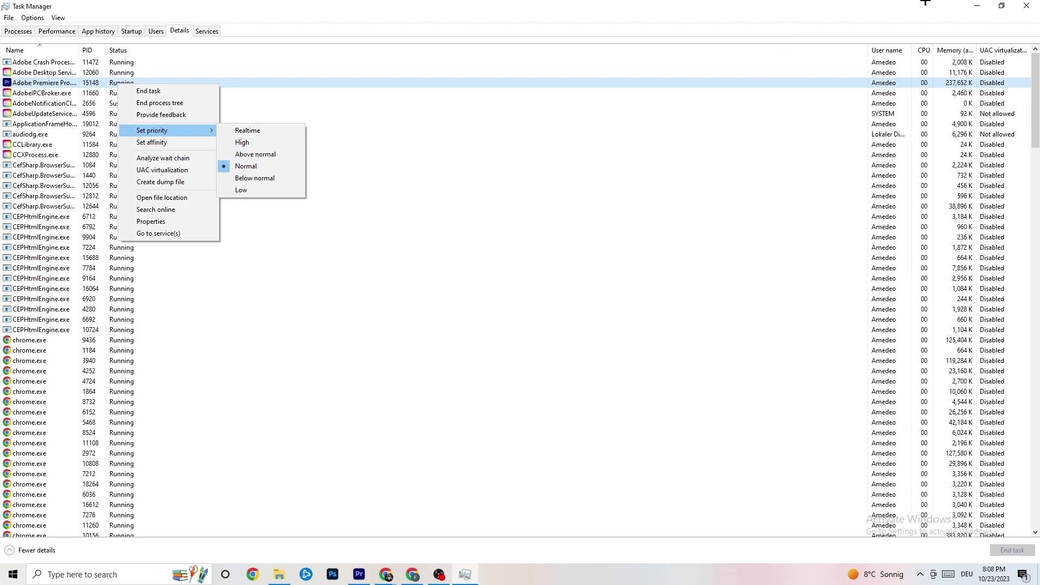
left_click(249, 62)
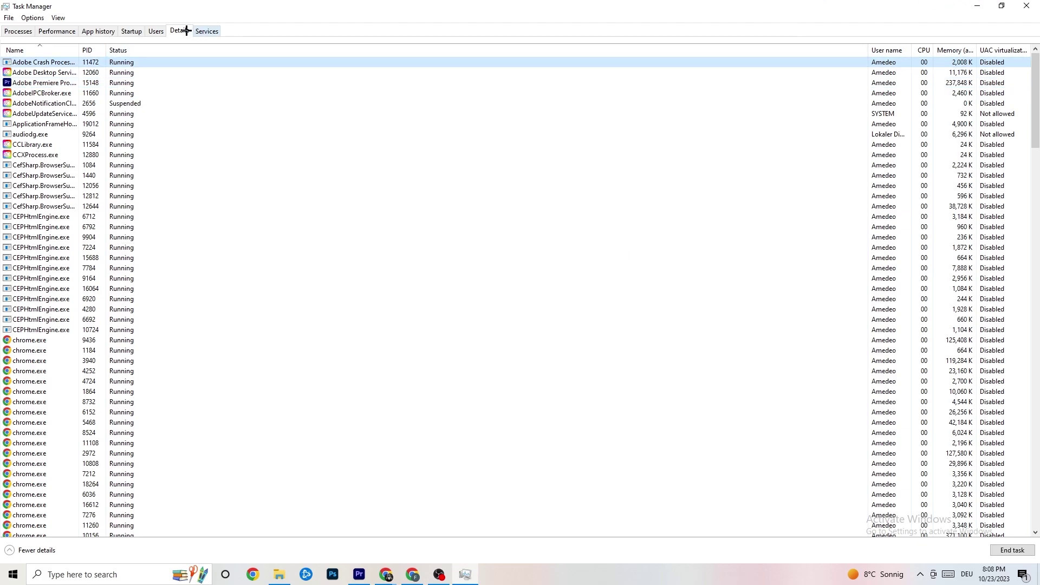
Step: Check the startup programs and the actions offered for Adobe Updater Startup Utility, then close Task Manager
left_click(133, 32)
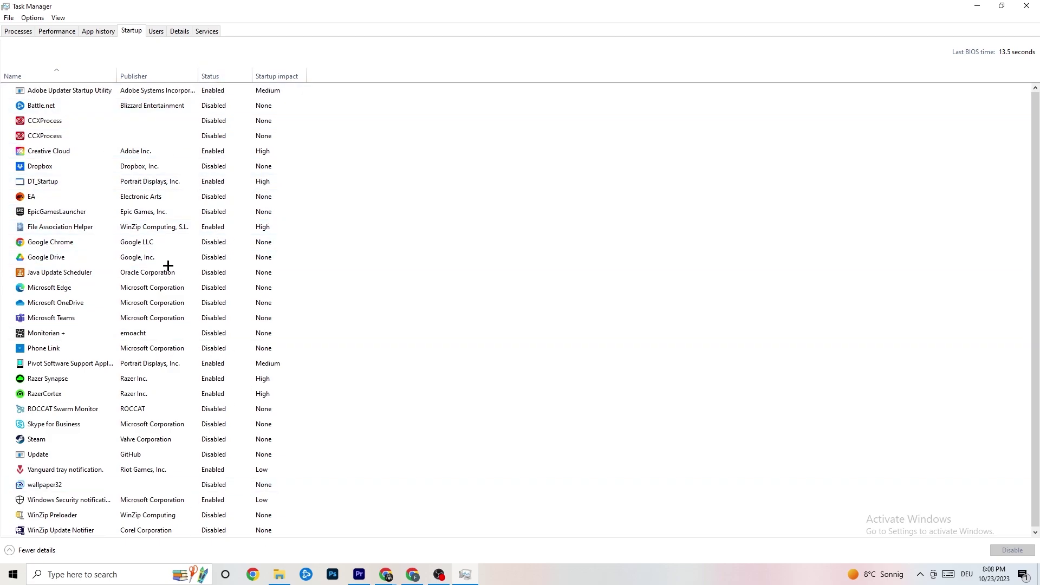
left_click(220, 93)
right_click(224, 96)
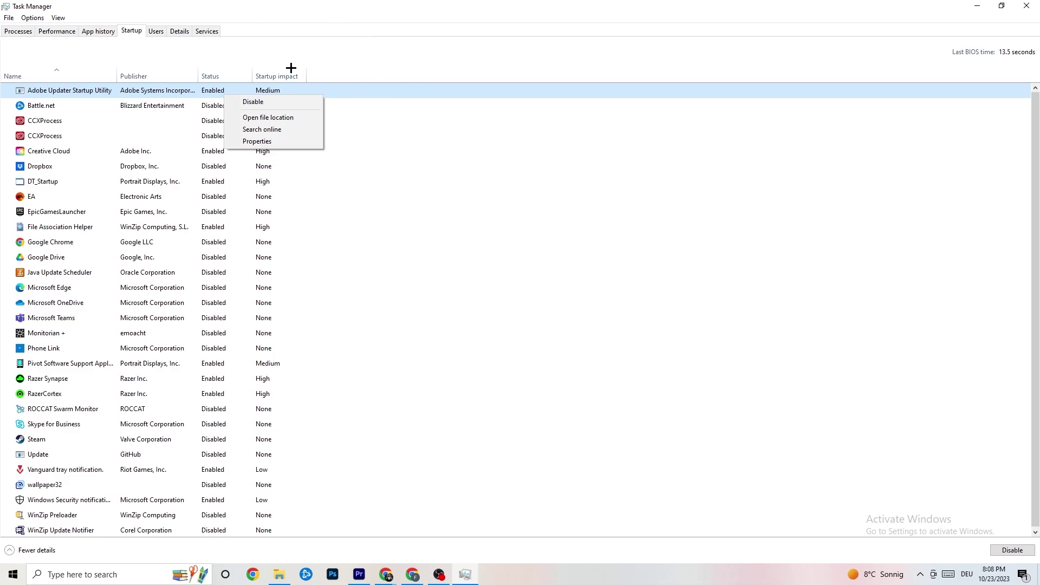
left_click(646, 30)
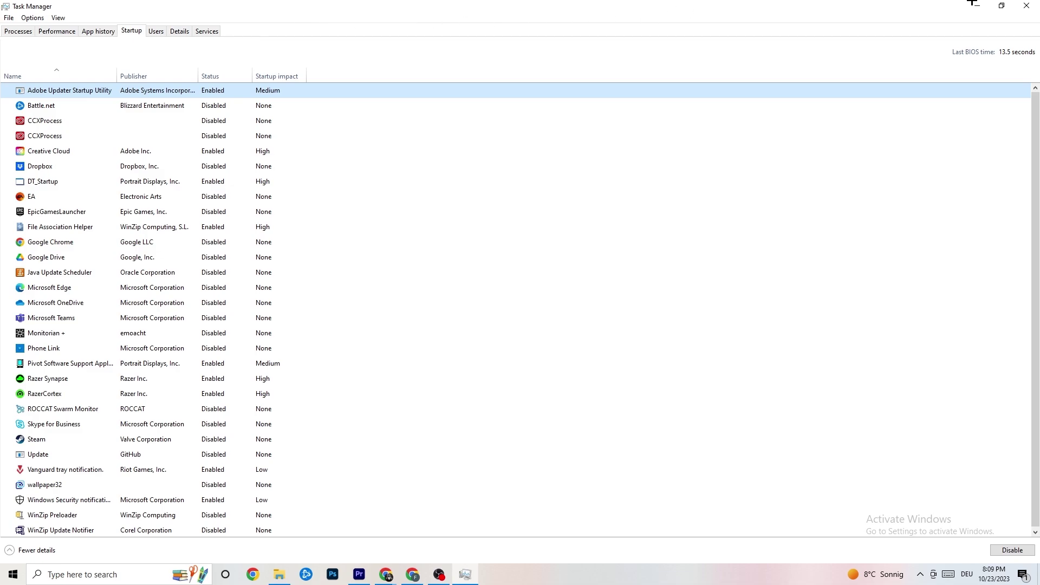
left_click(1027, 5)
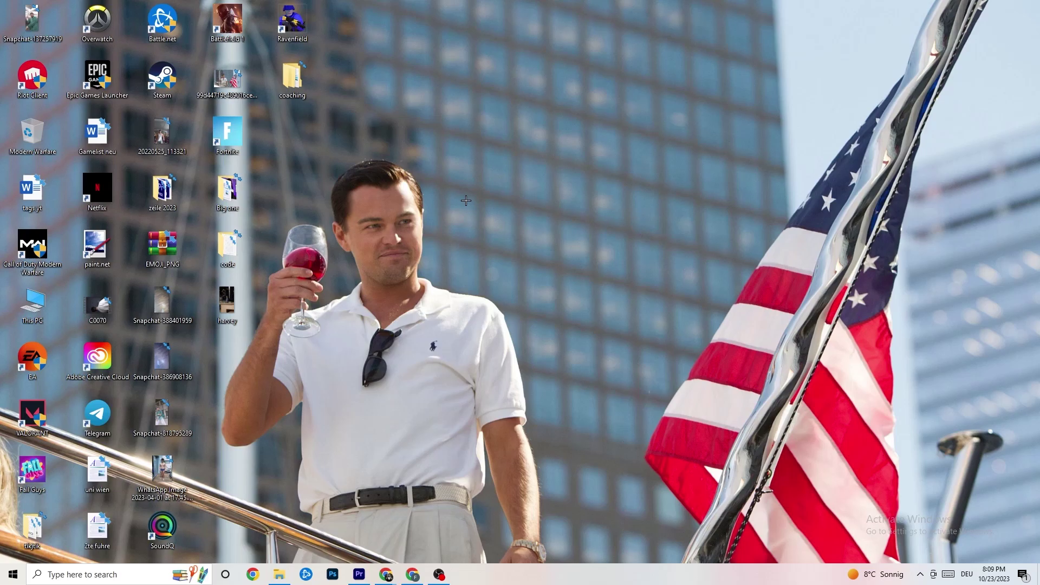
Step: Open the Windows Display settings and examine the scaling, resolution and multiple-display options without changing them
left_click(13, 574)
left_click(13, 524)
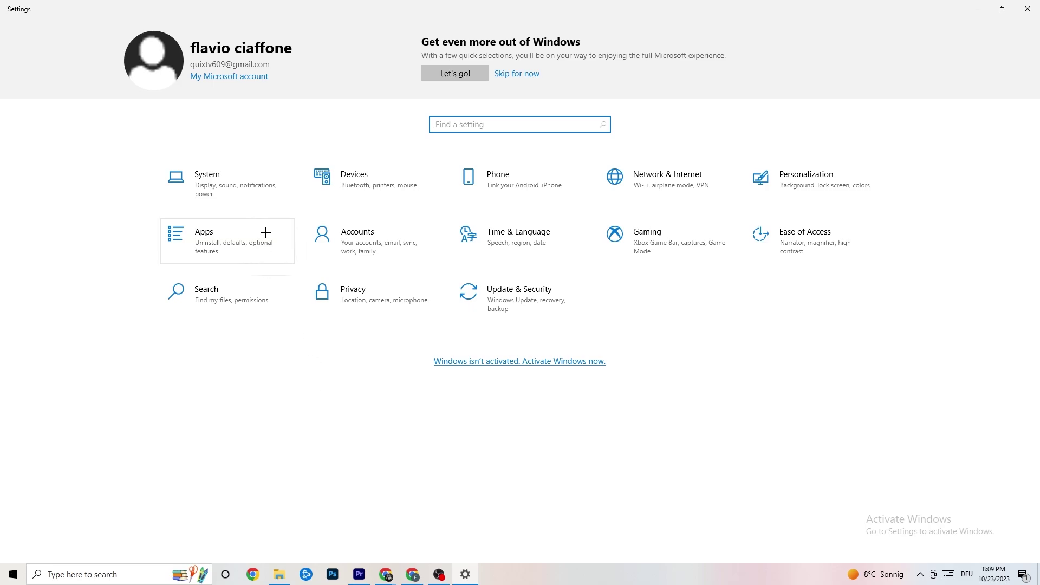
left_click(244, 187)
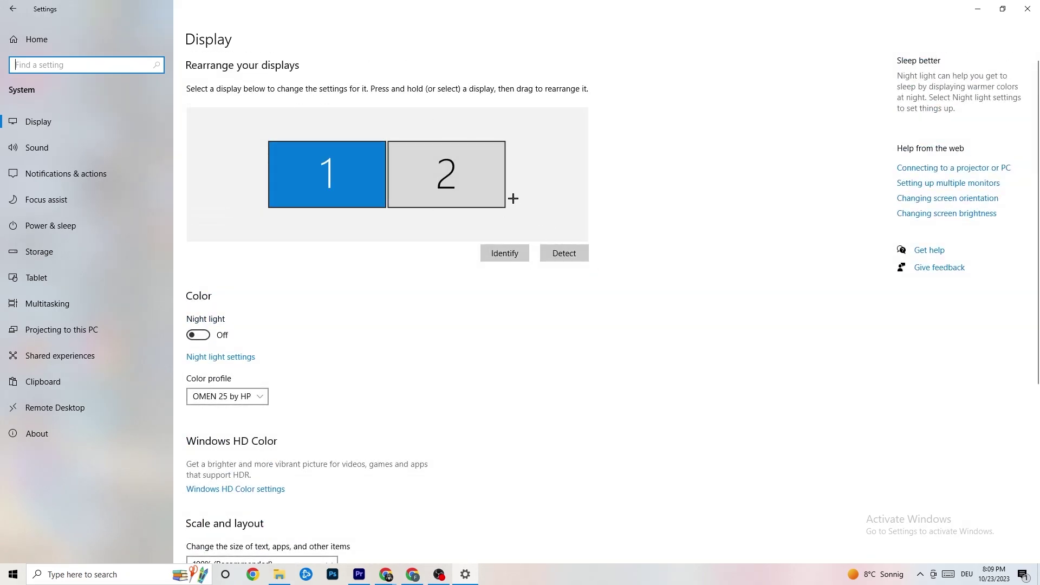
scroll(417, 234, "down", 5)
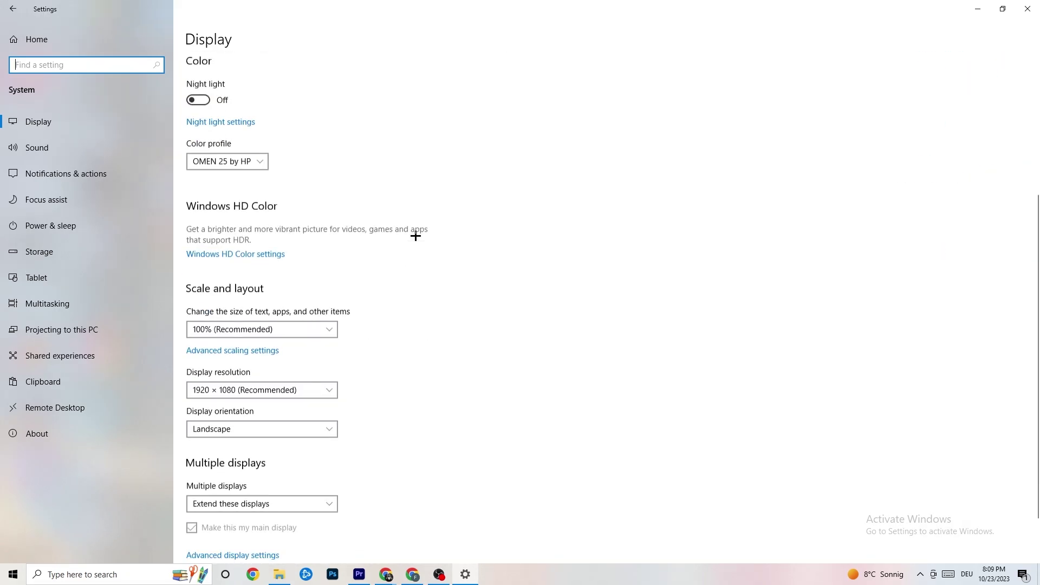
left_click(329, 319)
left_click(284, 313)
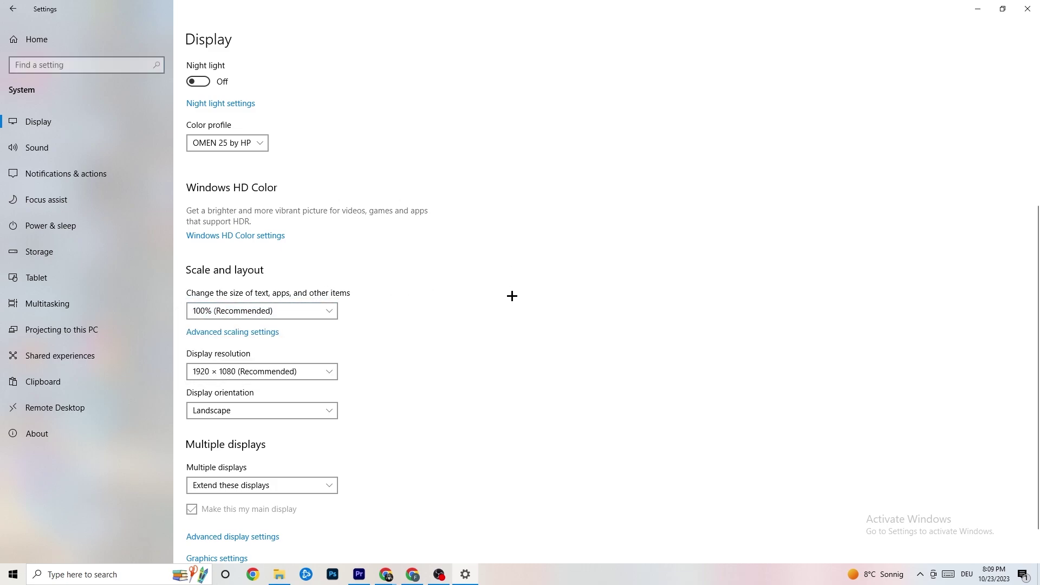
left_click(316, 372)
left_click(462, 326)
scroll(447, 294, "down", 1)
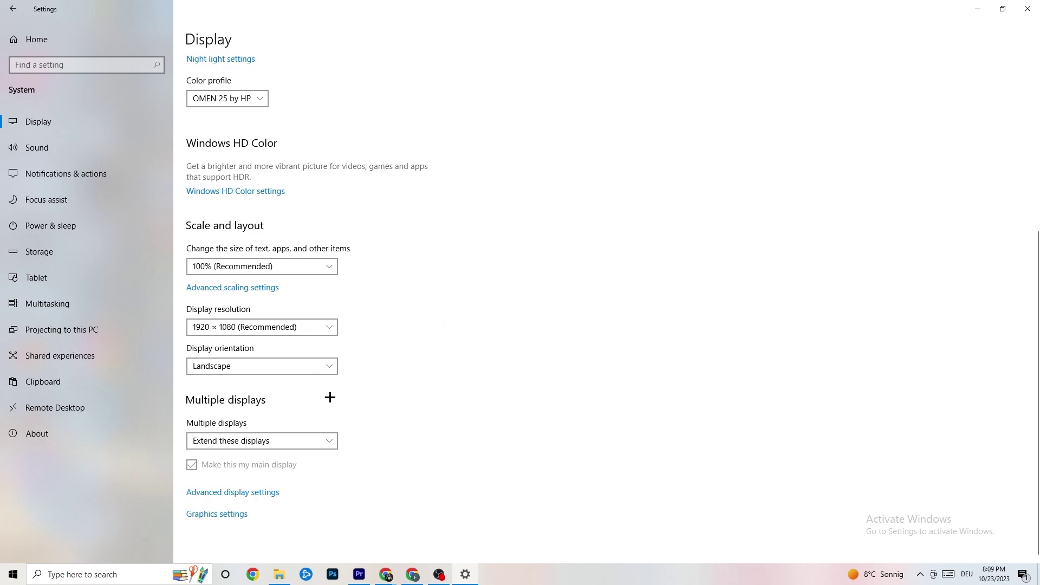
Step: Review the available power plans through the additional power settings under Power & sleep, then close Power Options
left_click(116, 222)
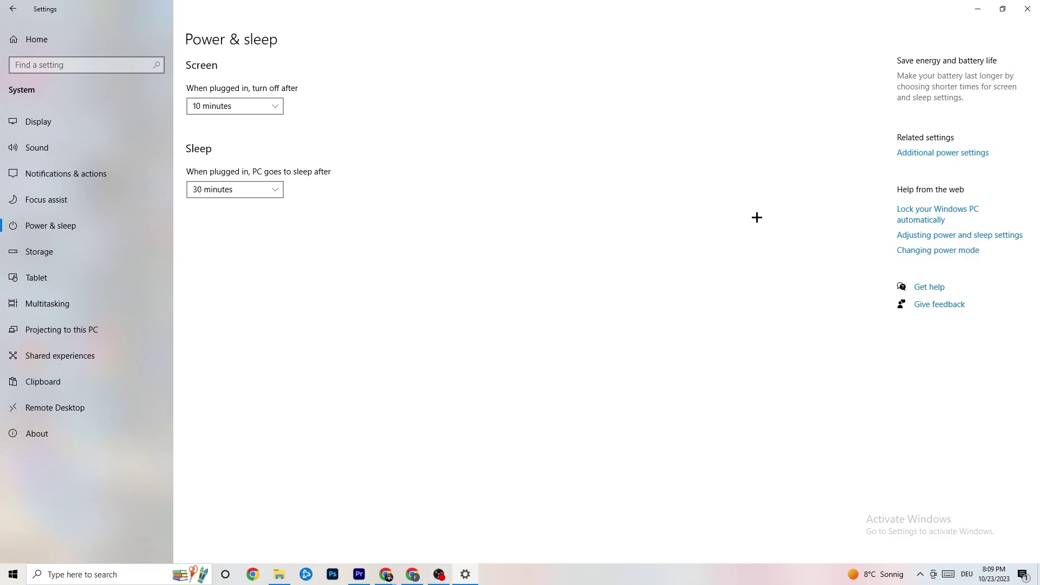
left_click(932, 155)
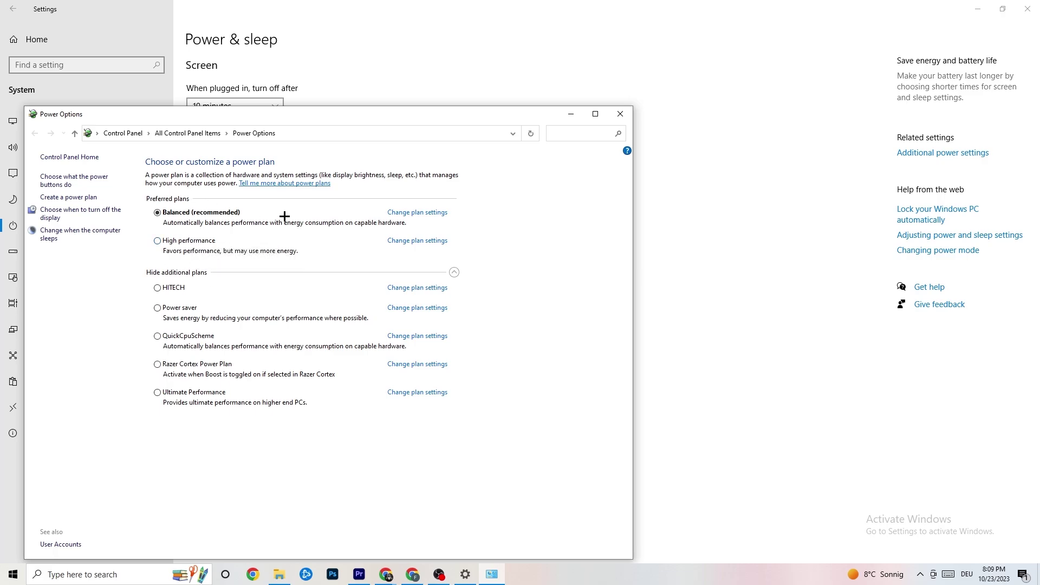
left_click(621, 115)
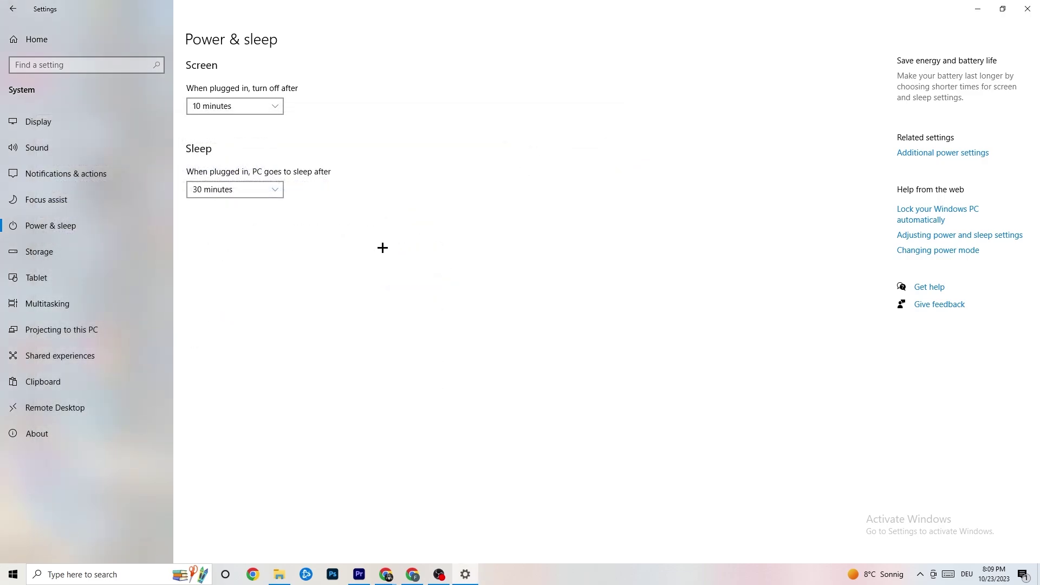
Step: Examine the Storage Sense configuration and its run frequency choices, then return to the Settings home page
left_click(67, 260)
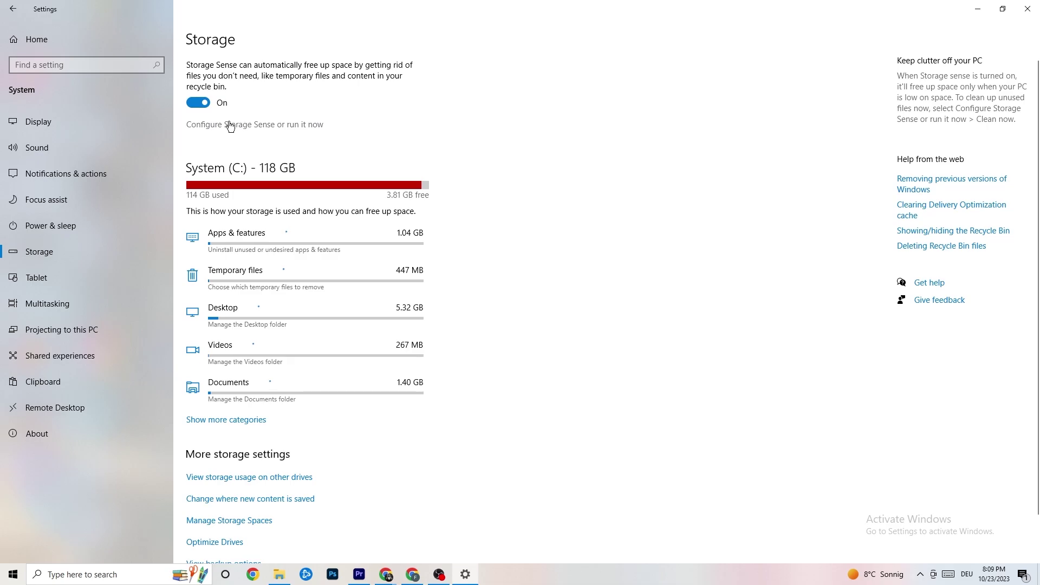
left_click(292, 127)
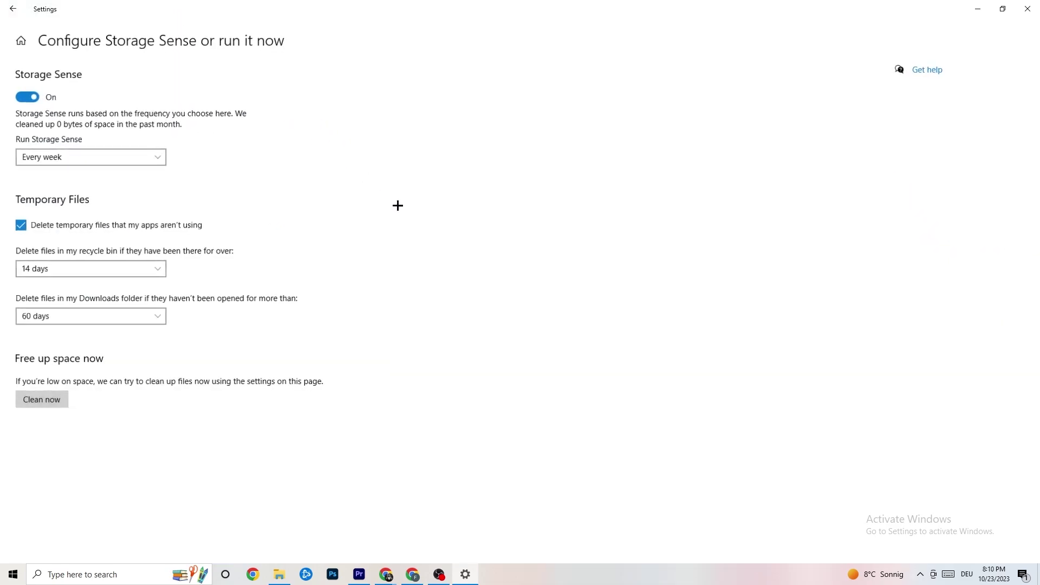
left_click(140, 159)
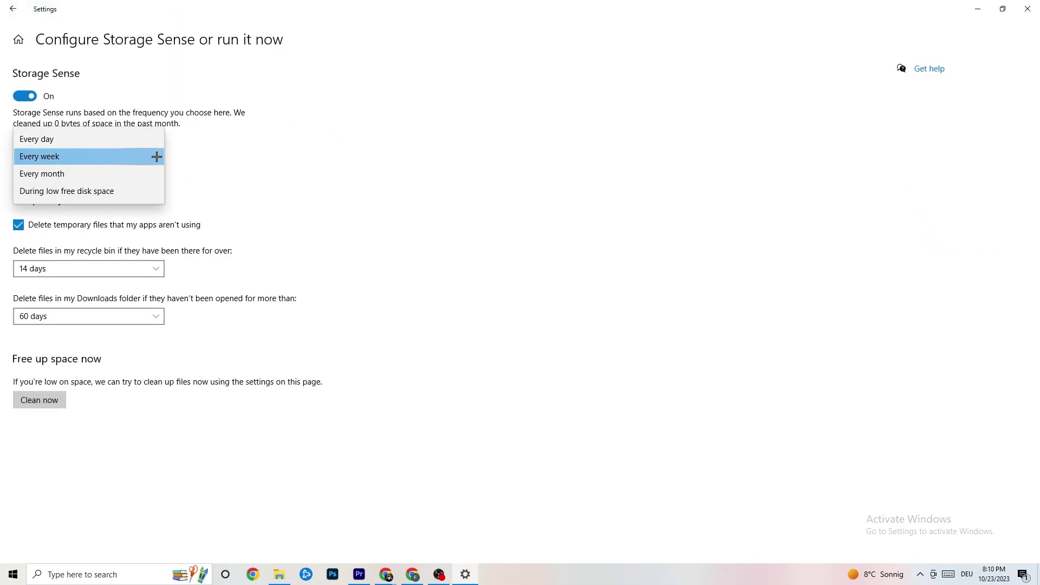
left_click(324, 154)
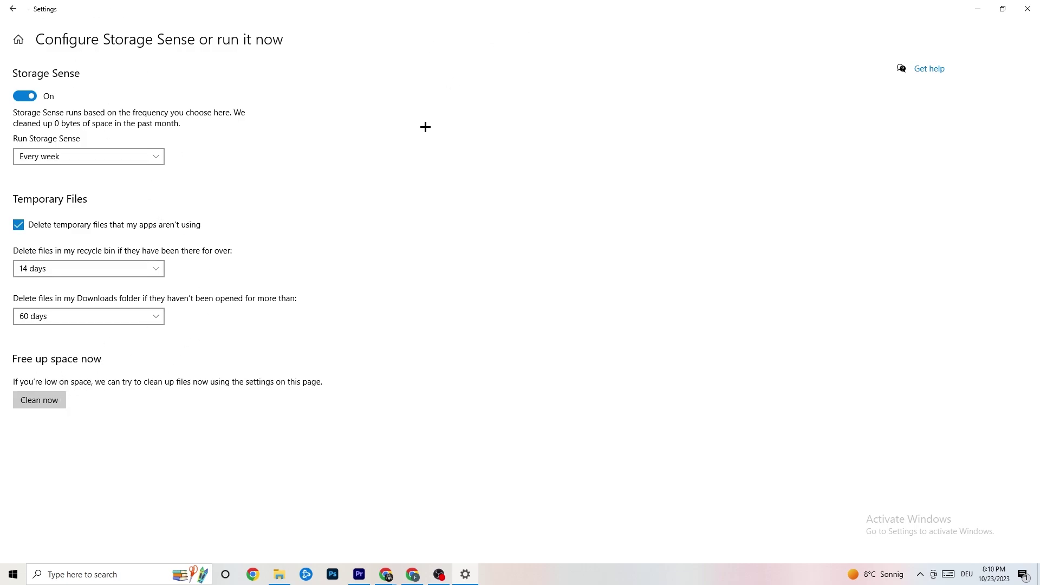
left_click(17, 12)
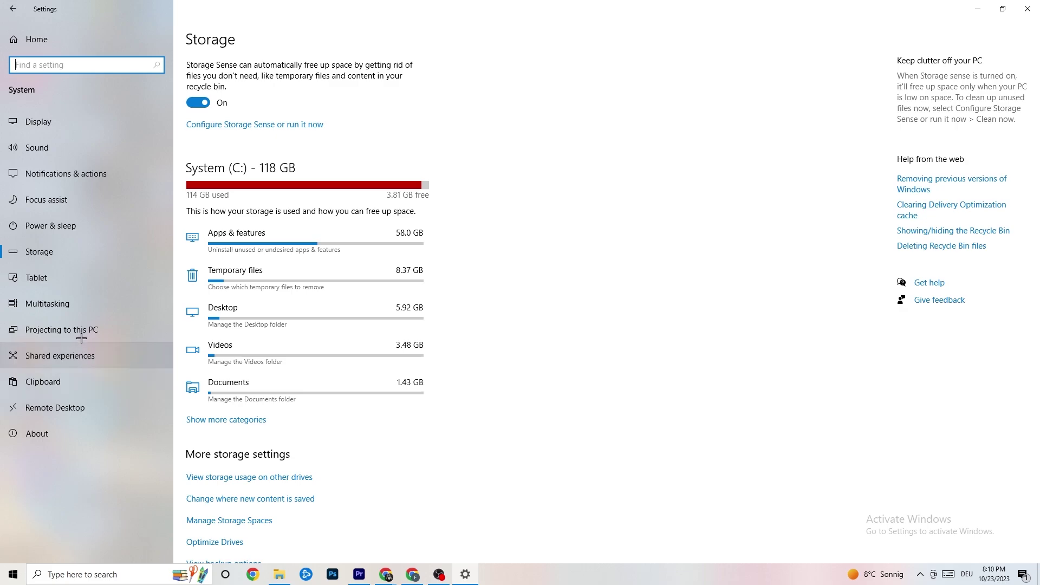
left_click(3, 4)
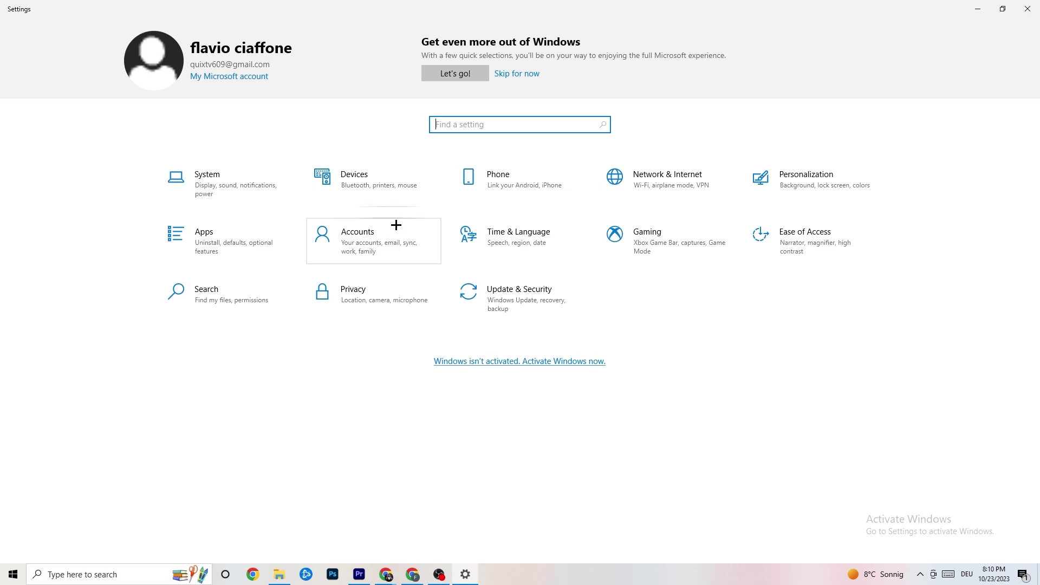
Step: Look over the installed apps list and the default app assignments in the Apps settings
left_click(231, 238)
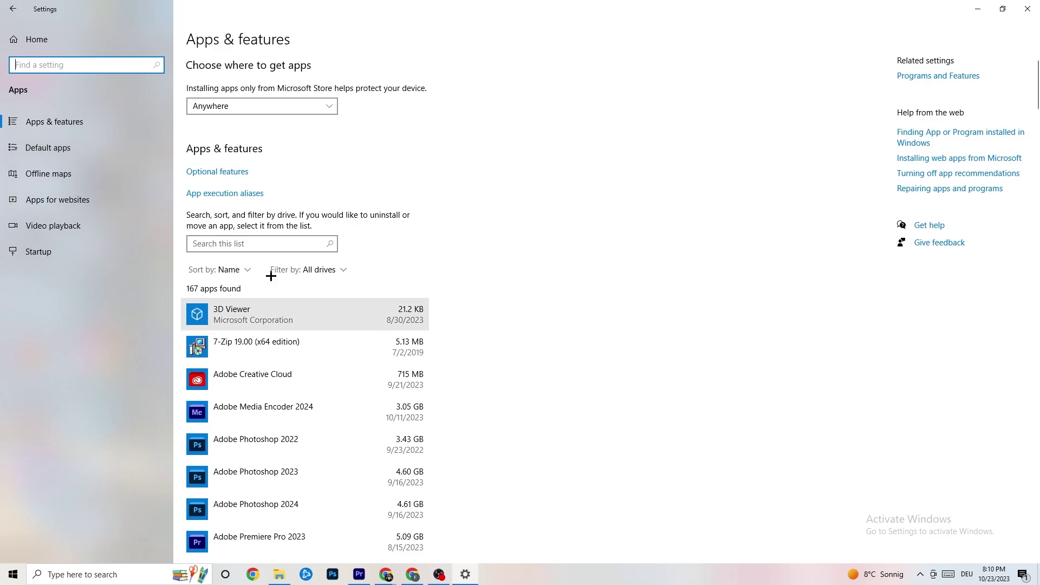
left_click(81, 151)
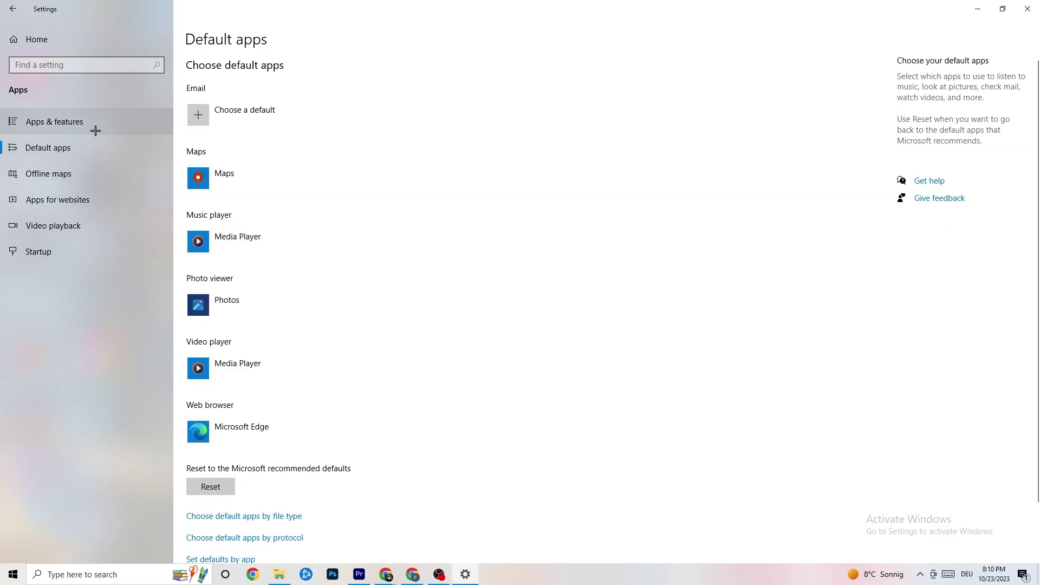
left_click(93, 126)
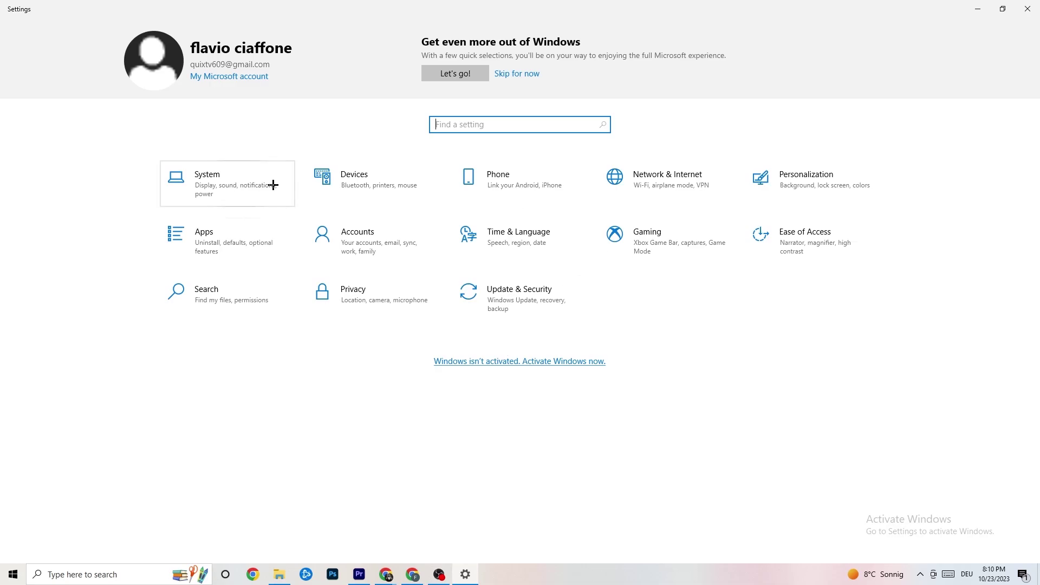
Step: Check the Xbox Game Bar, Captures and Game Mode pages in the Gaming settings
left_click(668, 257)
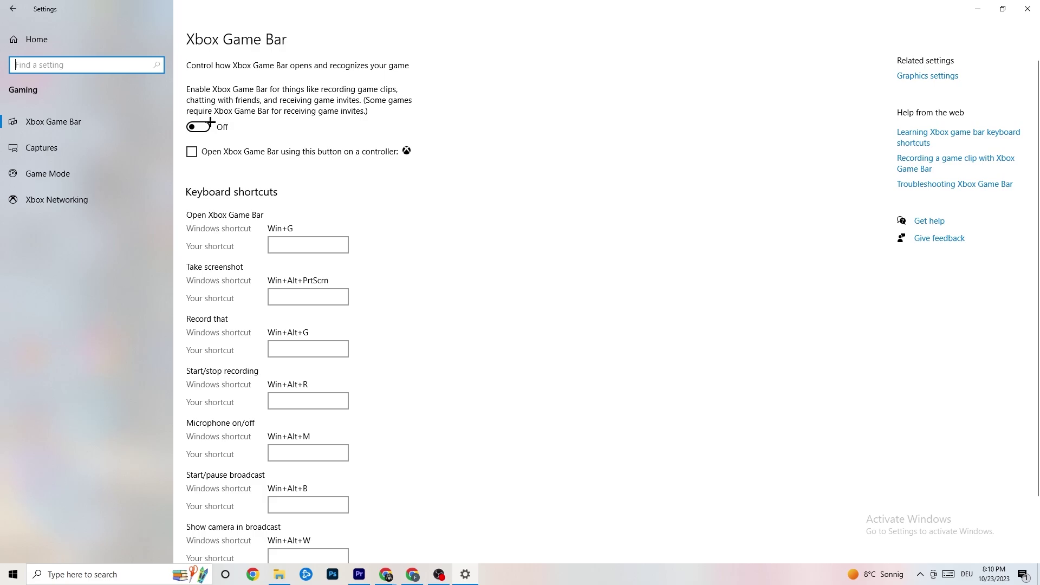
left_click(109, 147)
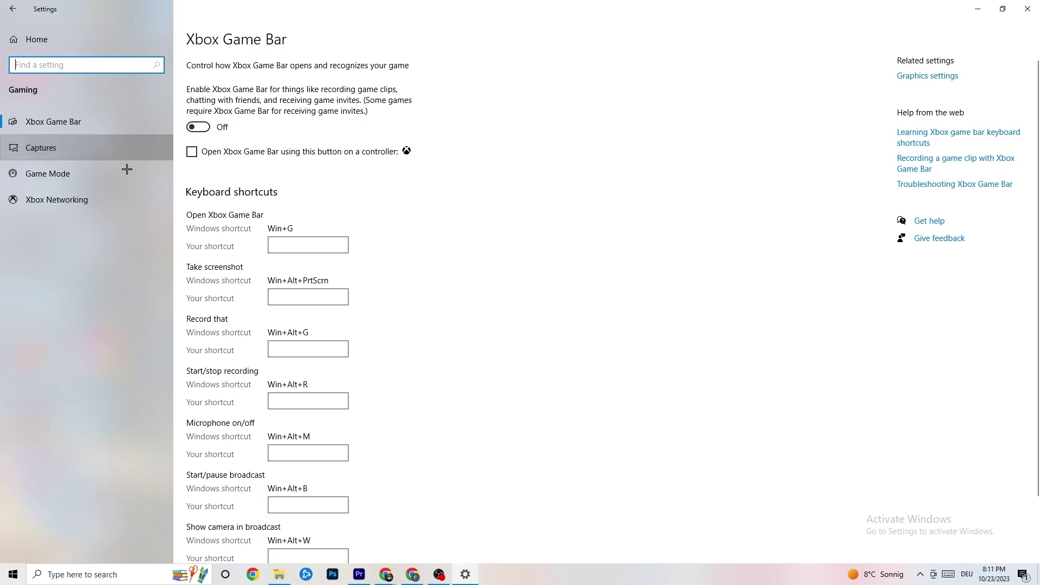
scroll(359, 230, "down", 3)
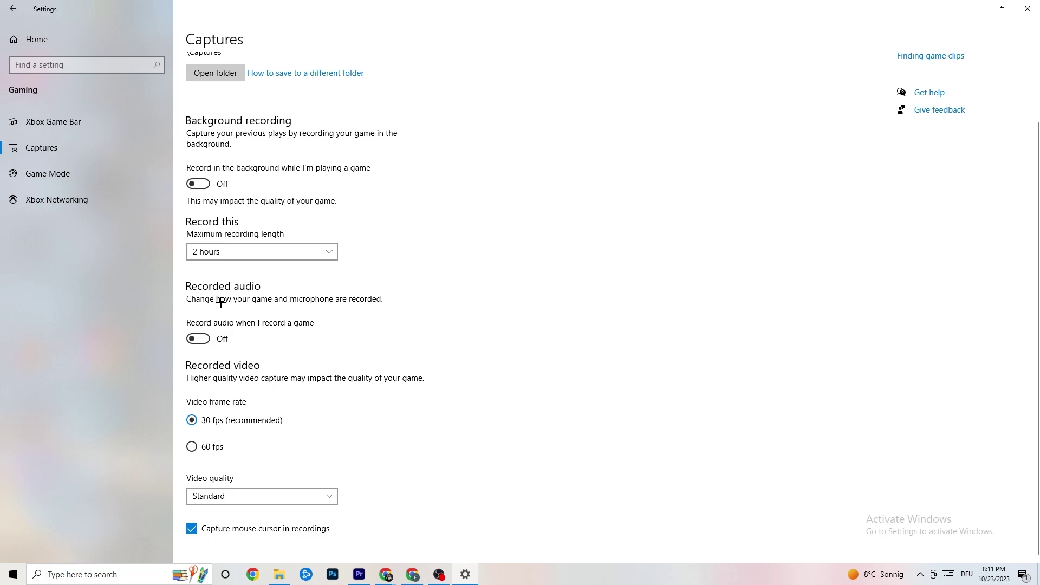
left_click(69, 172)
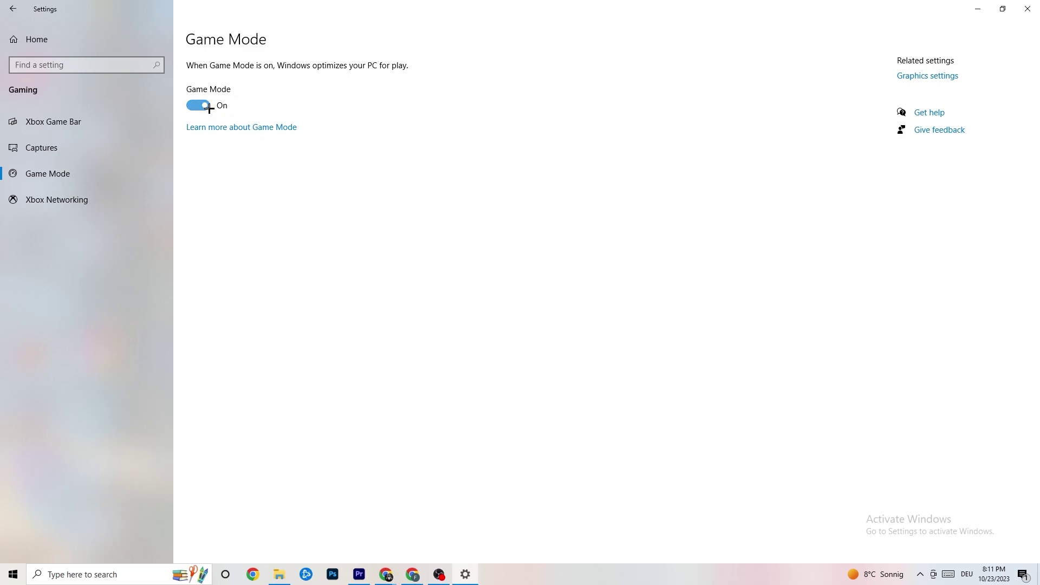
Step: Return to the Settings home page and open Update & Security
left_click(13, 9)
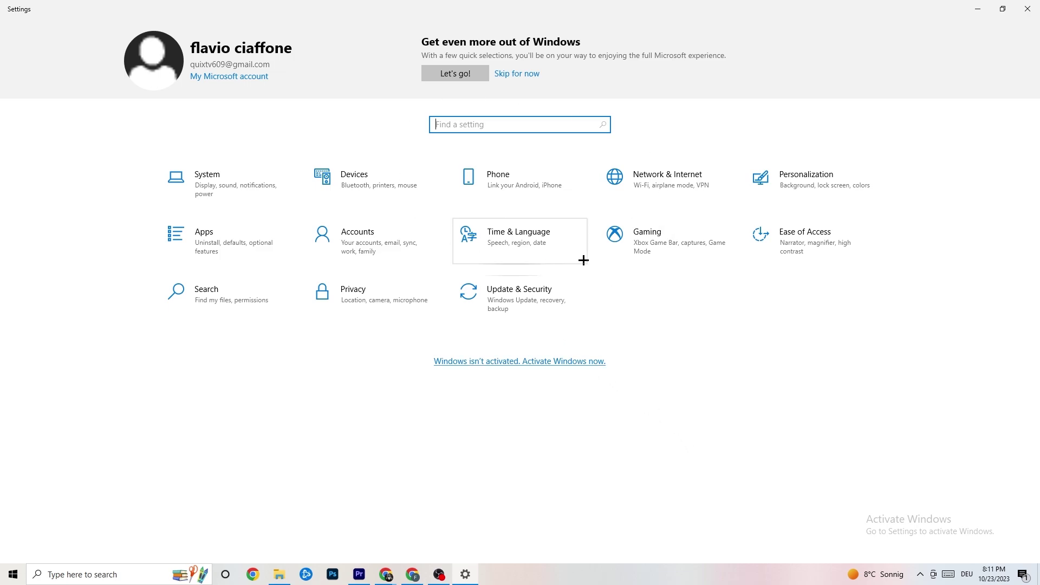
left_click(527, 293)
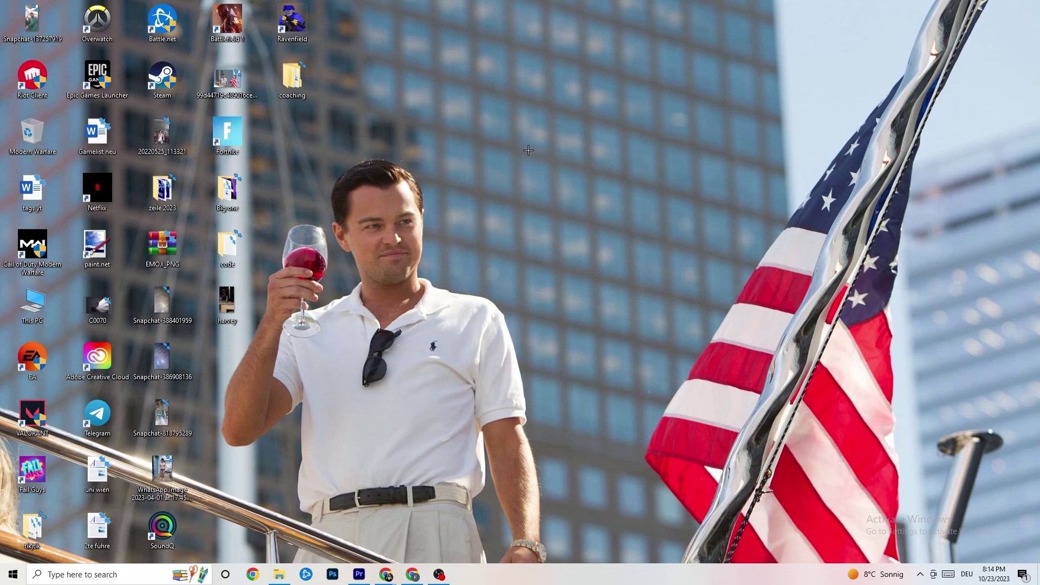
Step: Open NVIDIA Control Panel from the desktop and examine the rendering preference options for image settings with preview
right_click(466, 142)
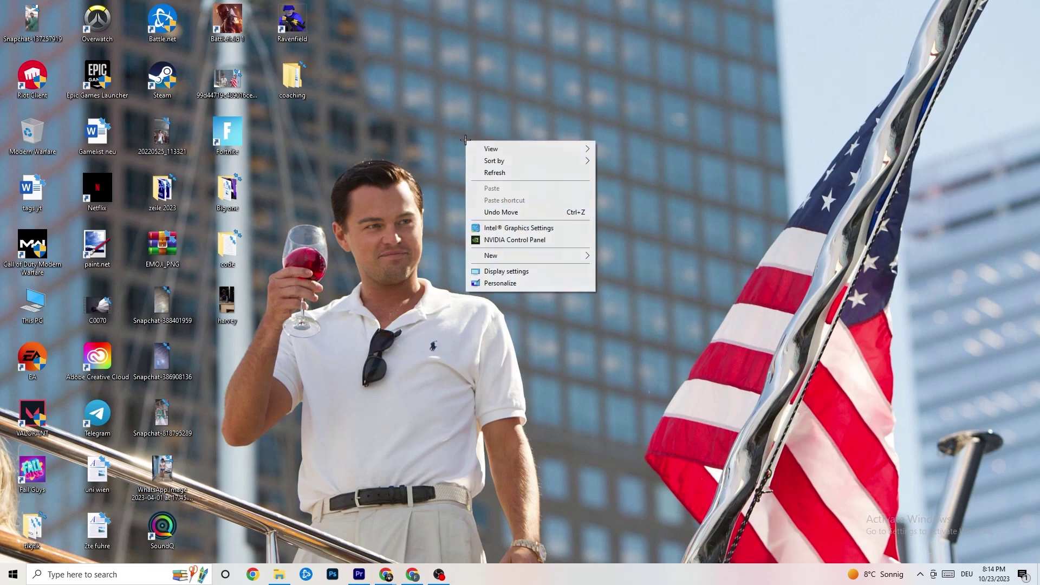
left_click(503, 240)
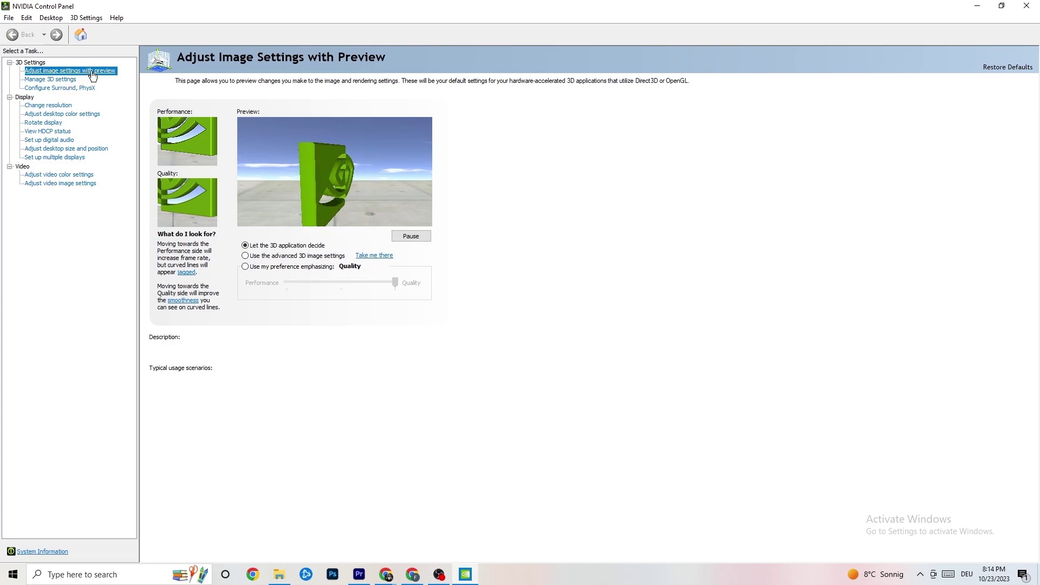
mouse_move(273, 251)
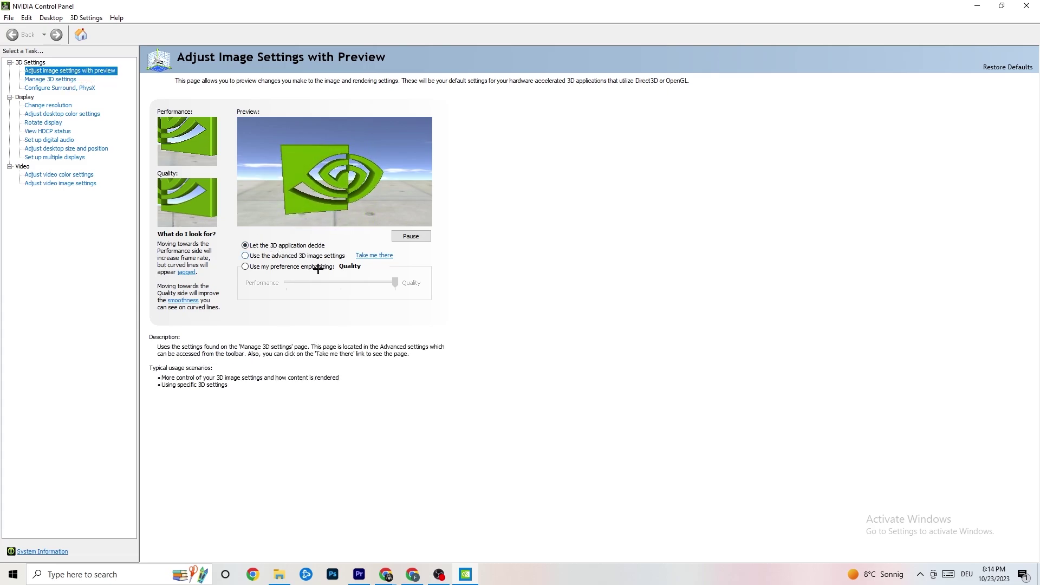
mouse_move(281, 282)
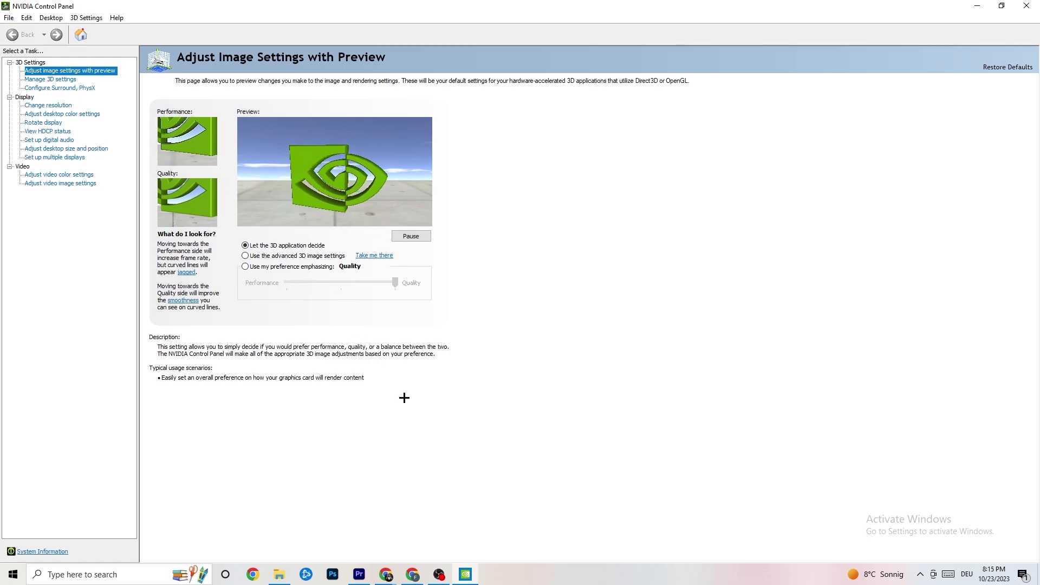
Step: Review the resolution and refresh rate options for the display, then close NVIDIA Control Panel
left_click(44, 106)
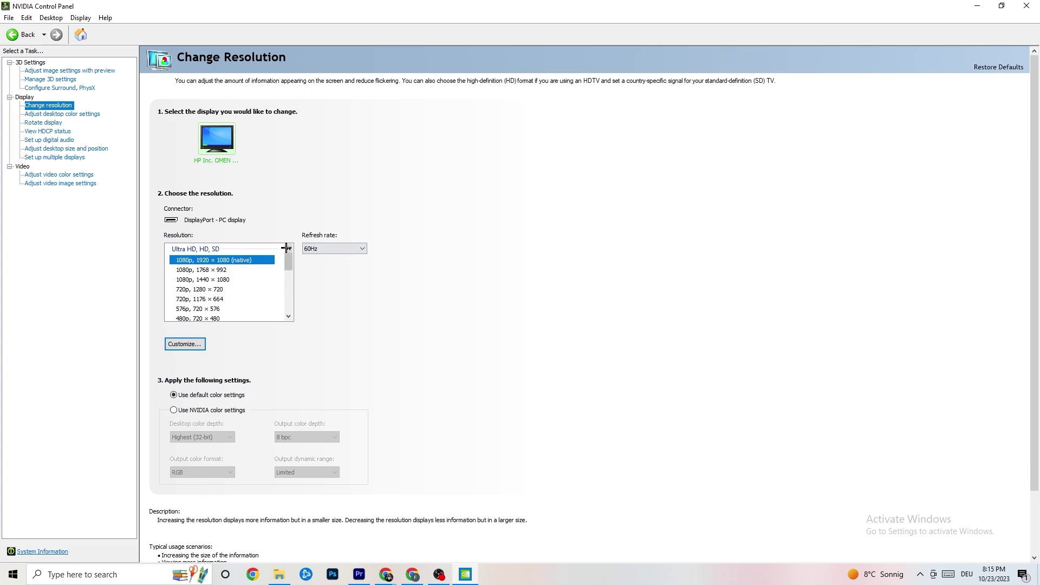
scroll(289, 255, "down", 1)
scroll(289, 253, "up", 1)
key("alt+F4")
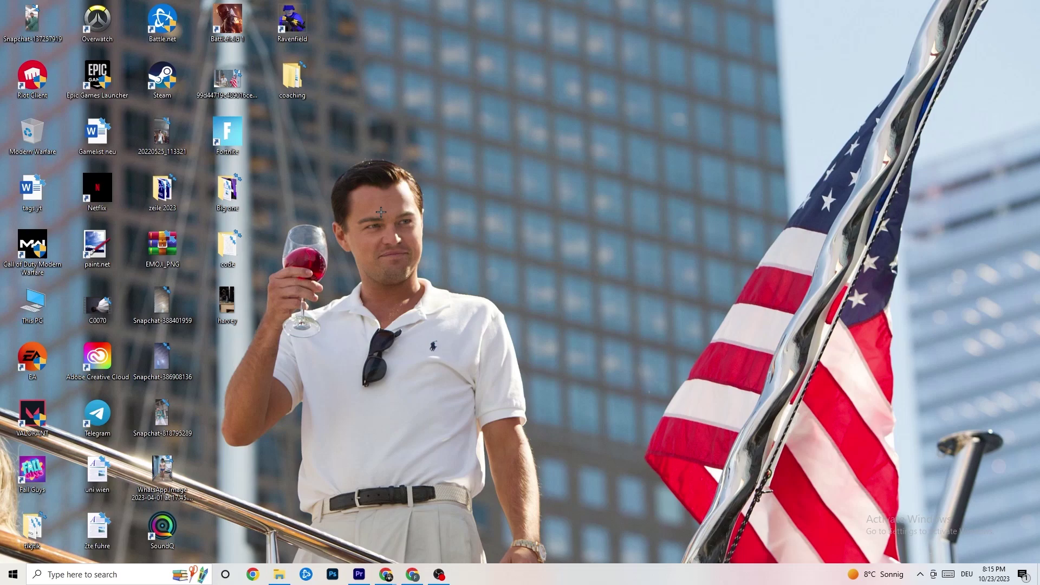
Step: Show the Windows power options containing Restart, then dismiss them without choosing one
left_click(13, 575)
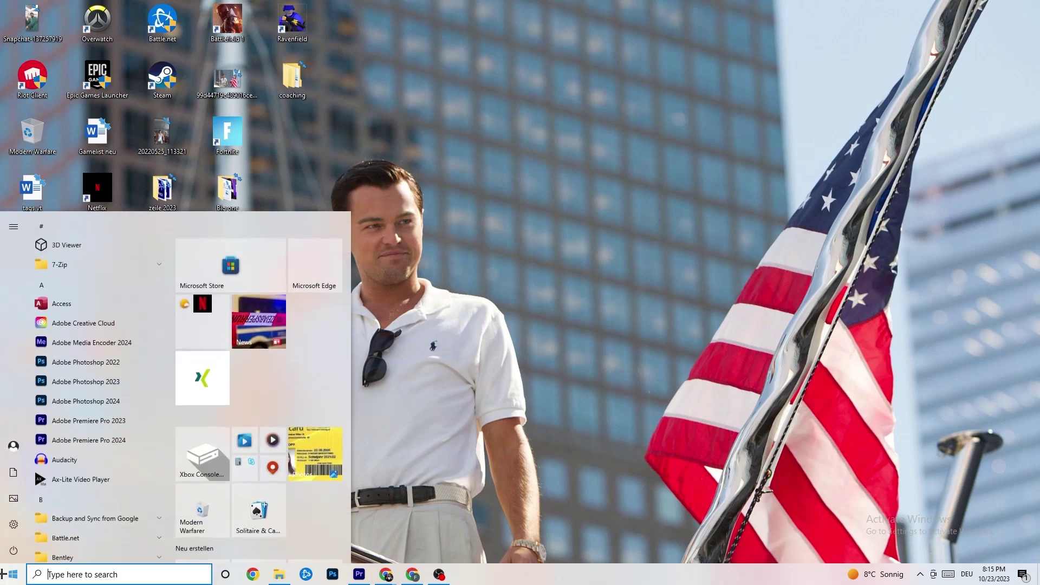
left_click(22, 550)
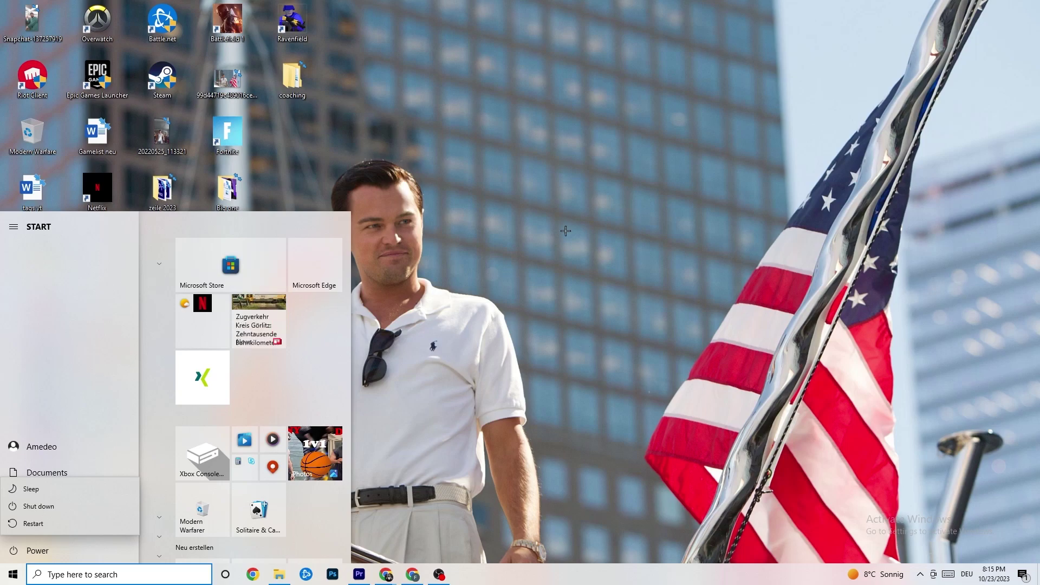
key("Escape")
key("Escape")
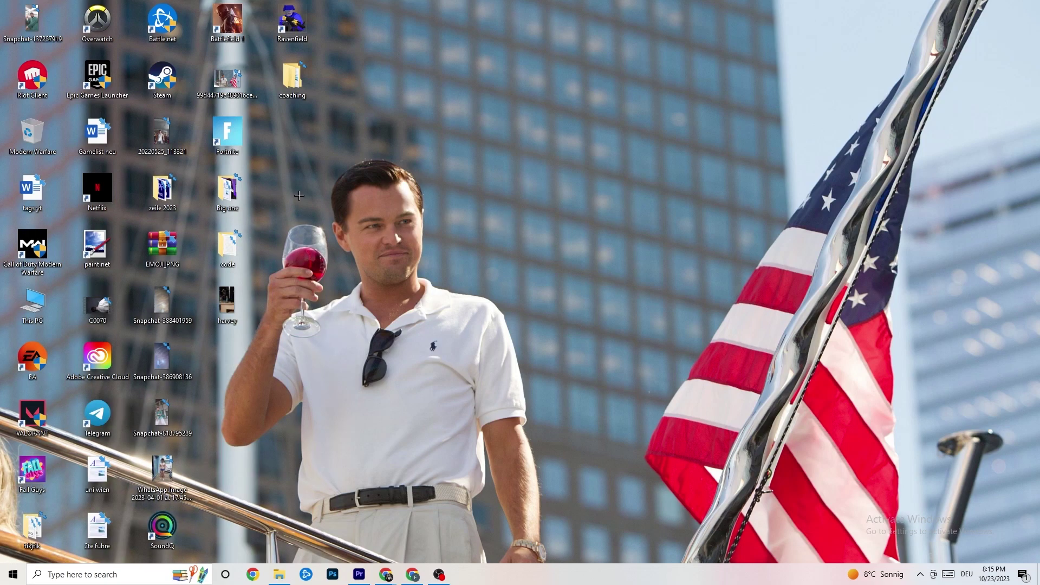